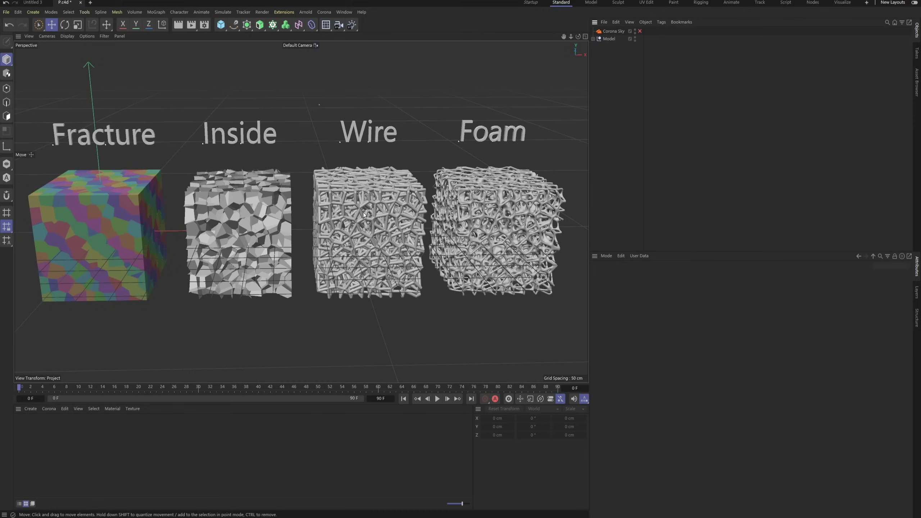
Hide the example Model null and add a new Cube, framed in the view
left_click(635, 39, "ctrl")
left_click(635, 40, "ctrl")
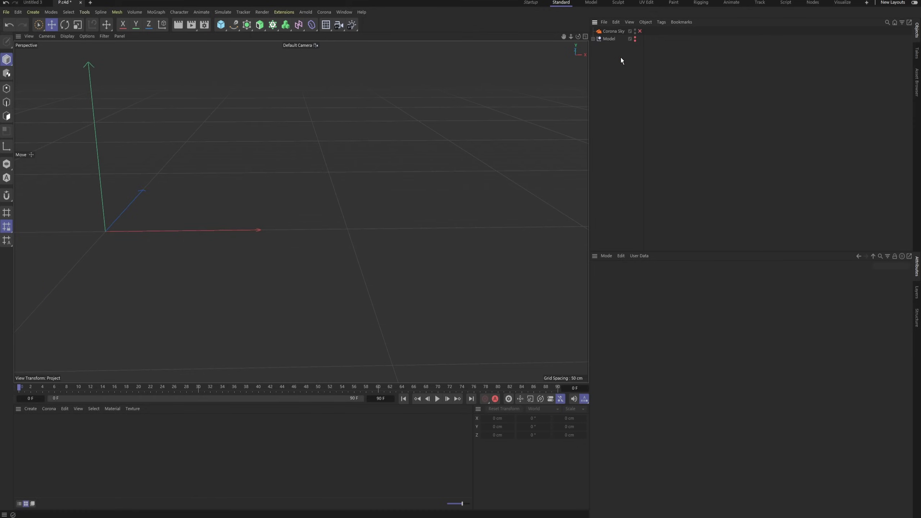
left_click(221, 25)
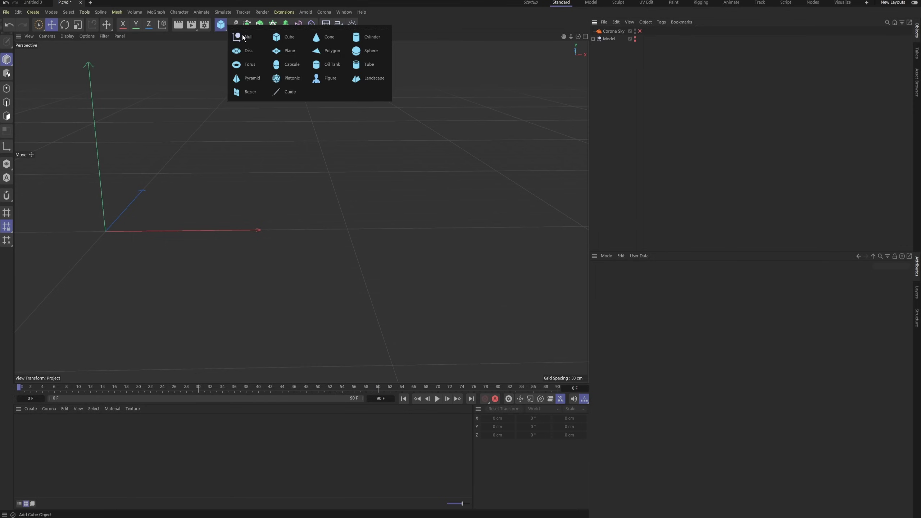
left_click(298, 38)
key("h")
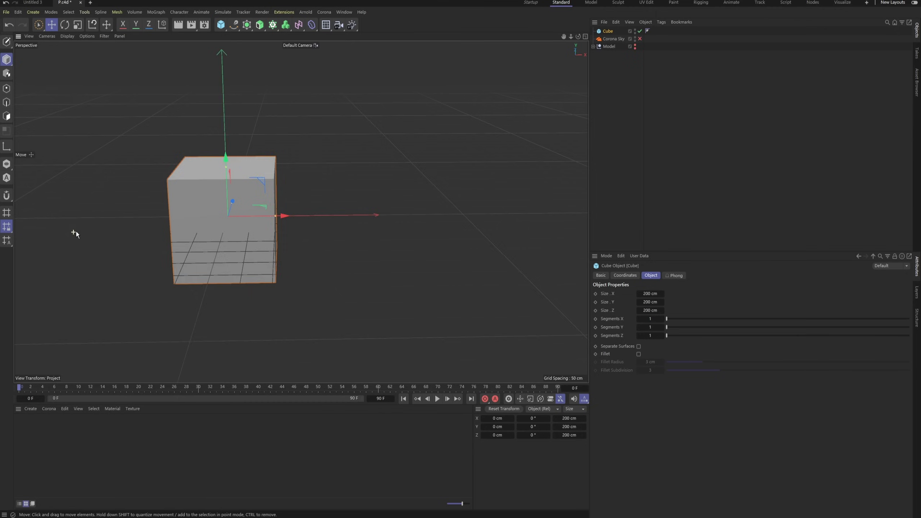
Parent the cube under a new Voronoi Fracture and delete its default Point Generator source
left_click(272, 26)
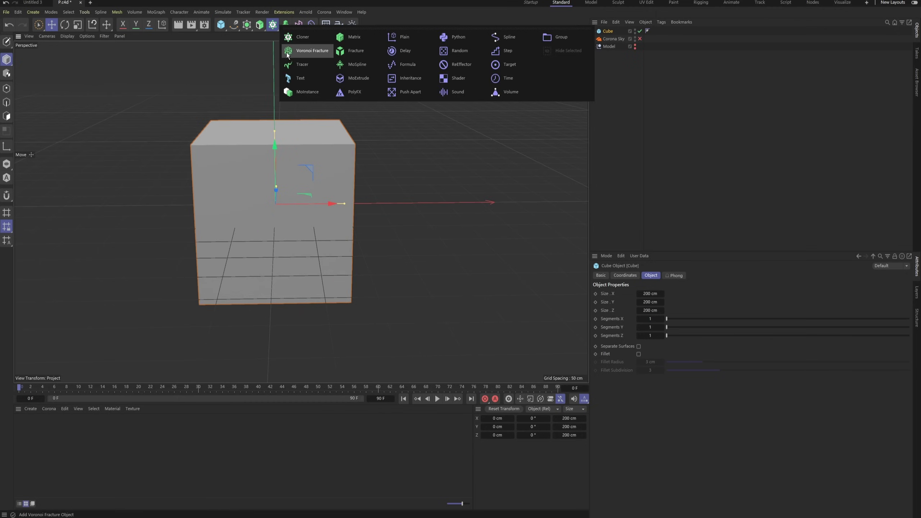
left_click(312, 50)
left_click_drag(618, 39, 598, 38)
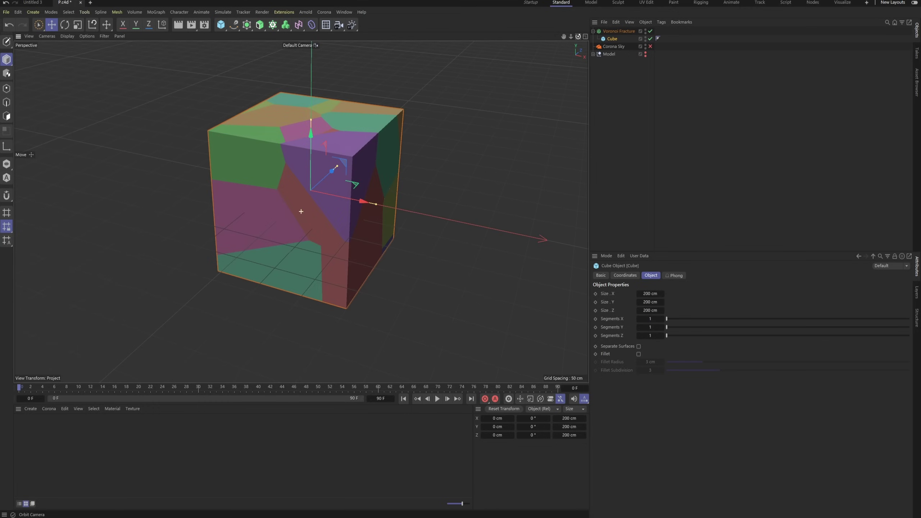
left_click(617, 31)
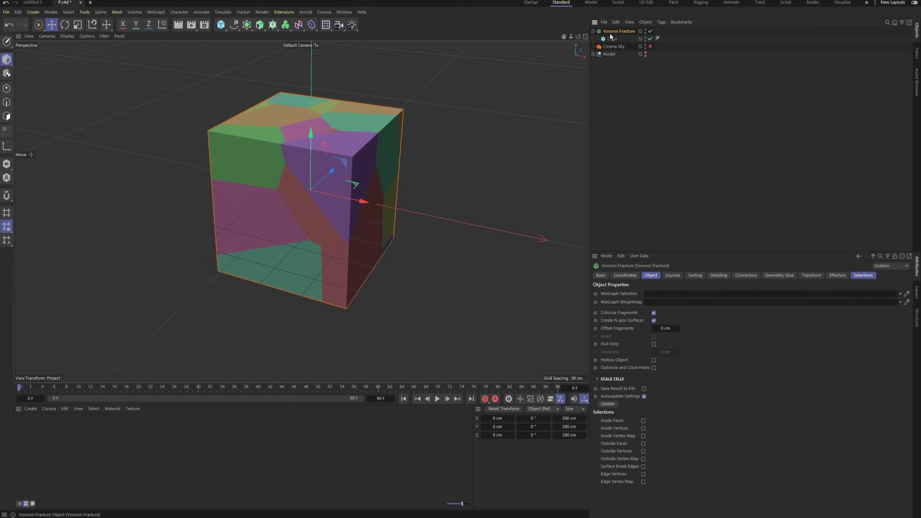
left_click(676, 276)
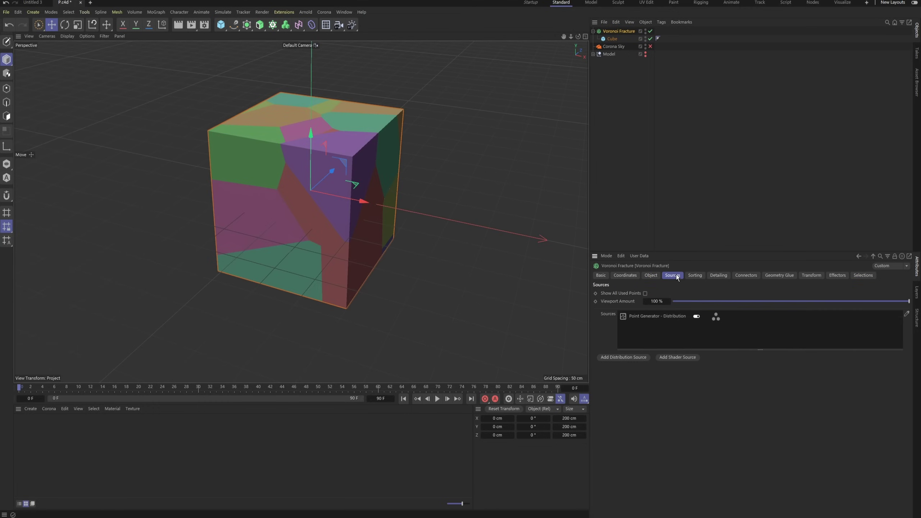
left_click(662, 316)
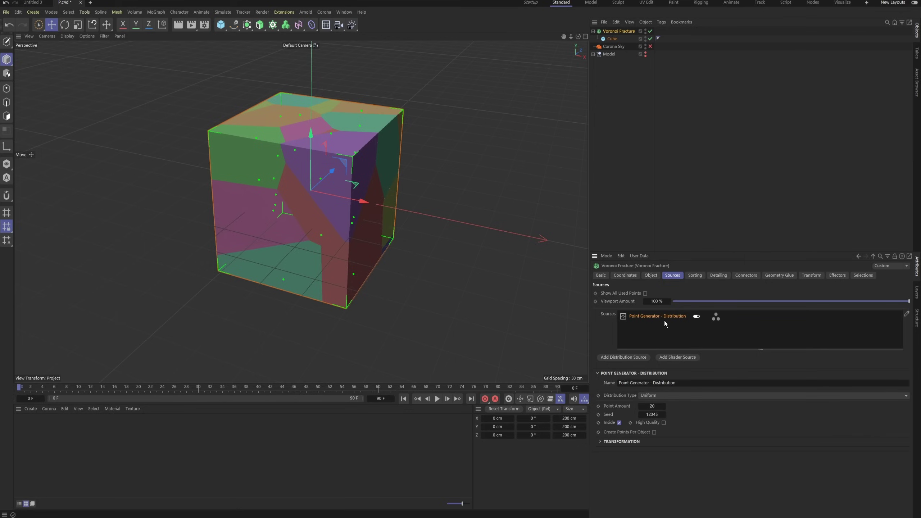
key("Delete")
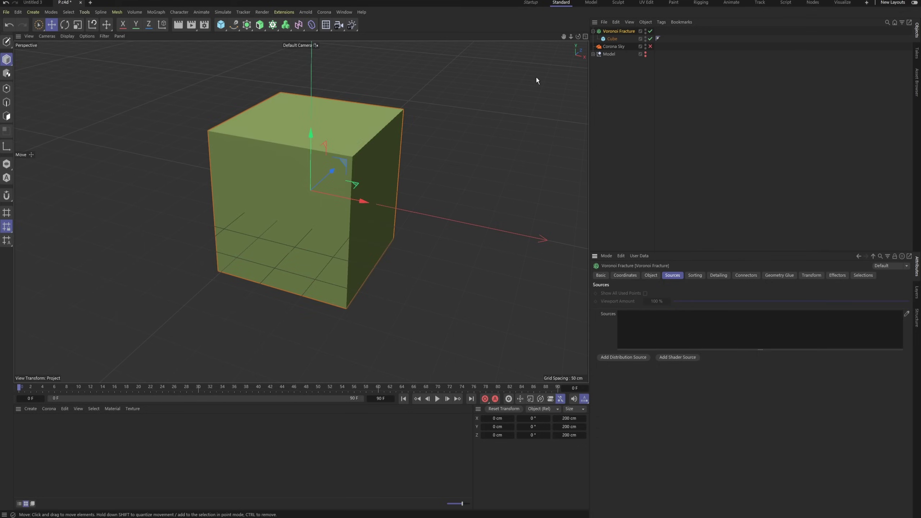
Hide the Voronoi Fracture and add a Matrix with a count of 10 × 10 × 10
left_click(645, 30)
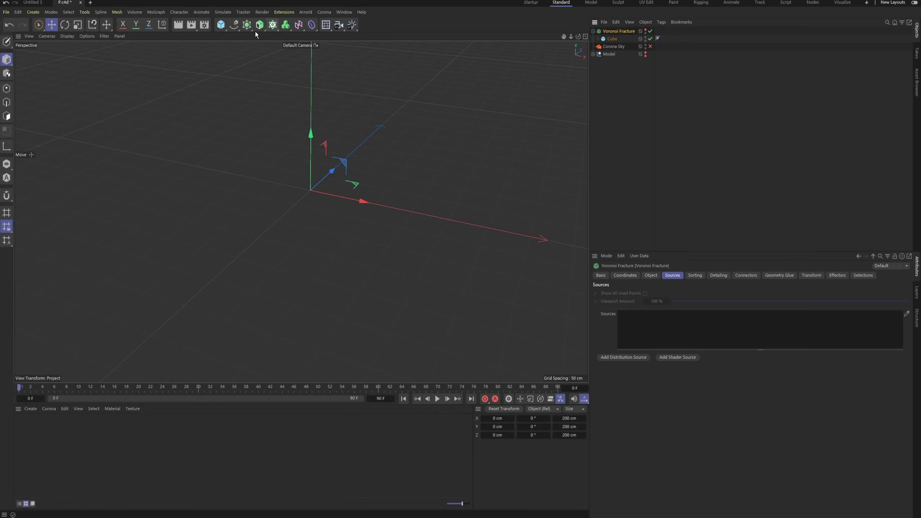
left_click(275, 29)
left_click(362, 37)
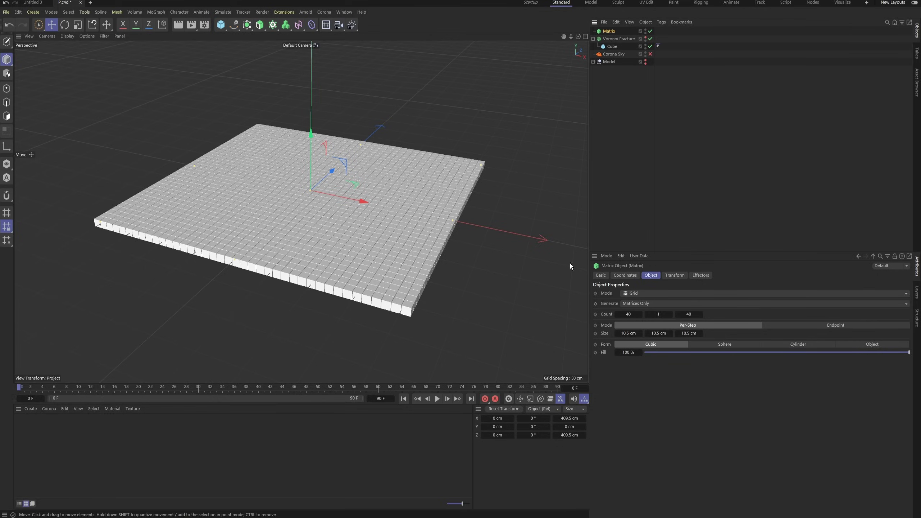
double_click(629, 314)
type("10")
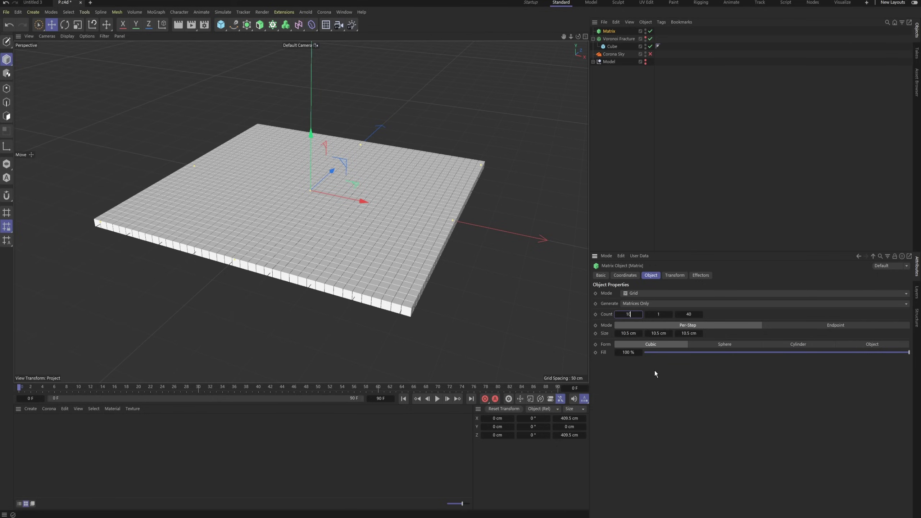
key("Tab")
type("10")
key("Return")
key("Tab")
type("10")
key("Return")
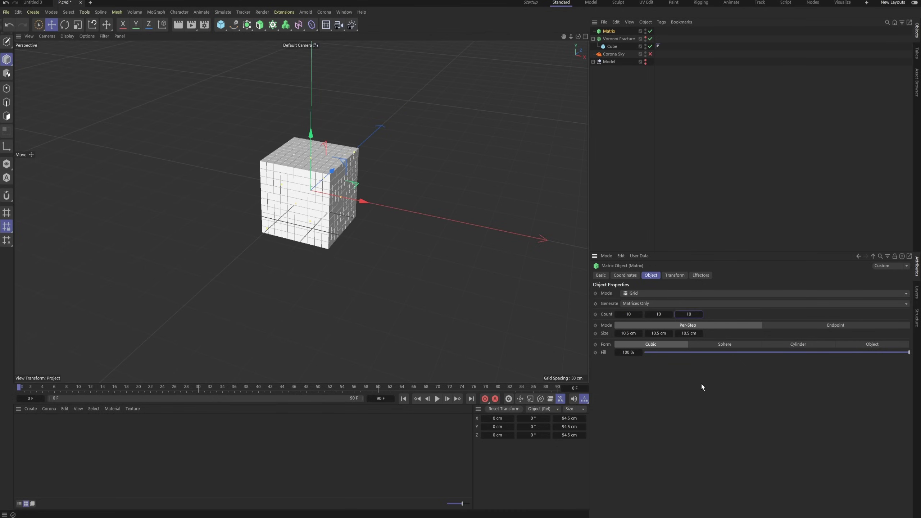
key("Tab")
Set the Matrix size to 20 cm on X, Y and Z
type("20")
key("Return")
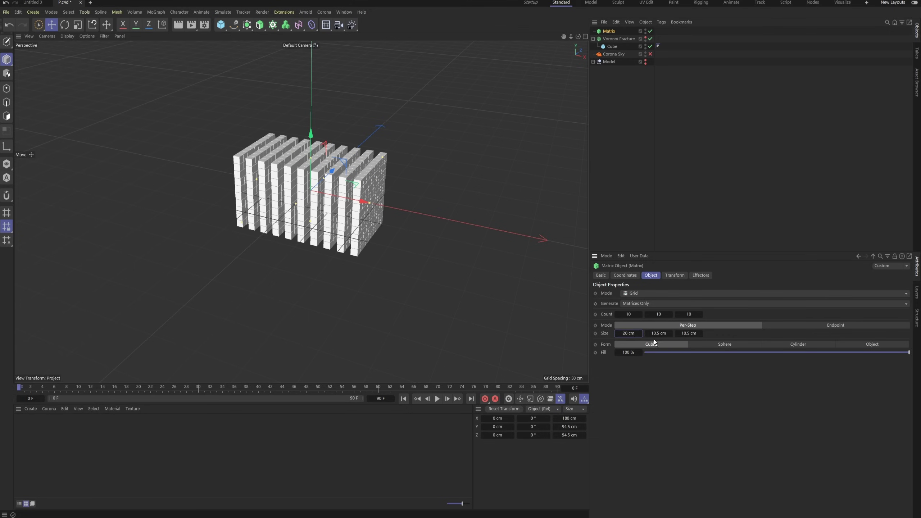
key("Tab")
type("20")
key("Return")
key("Tab")
type("20")
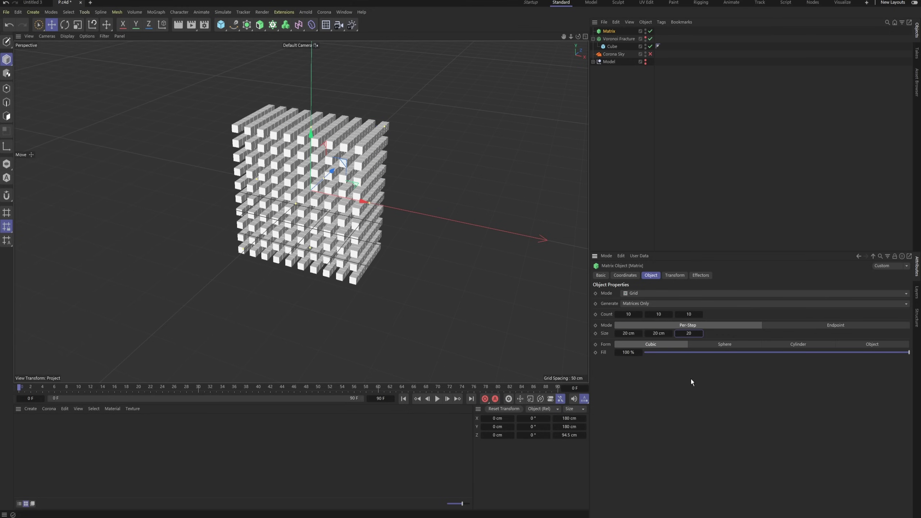
key("Return")
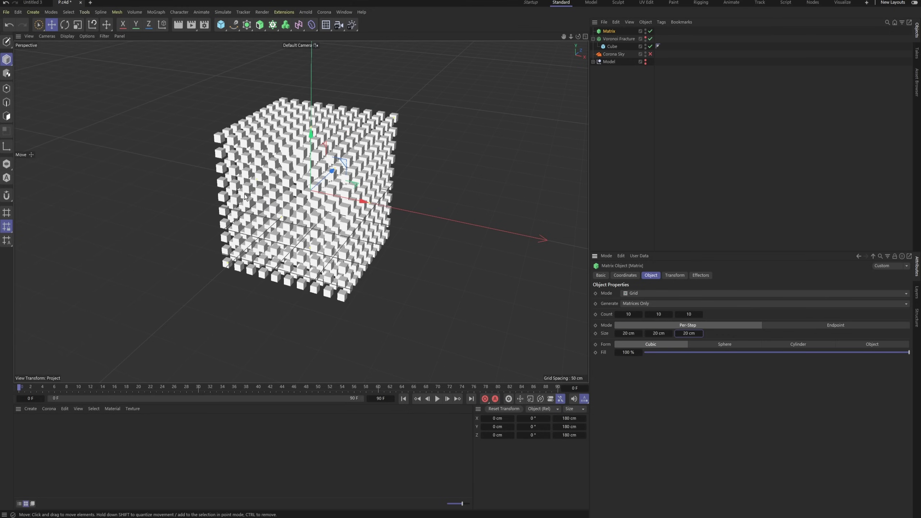
Show the Voronoi Fracture again and add the Matrix to its Sources
left_click(646, 37)
left_click(623, 38)
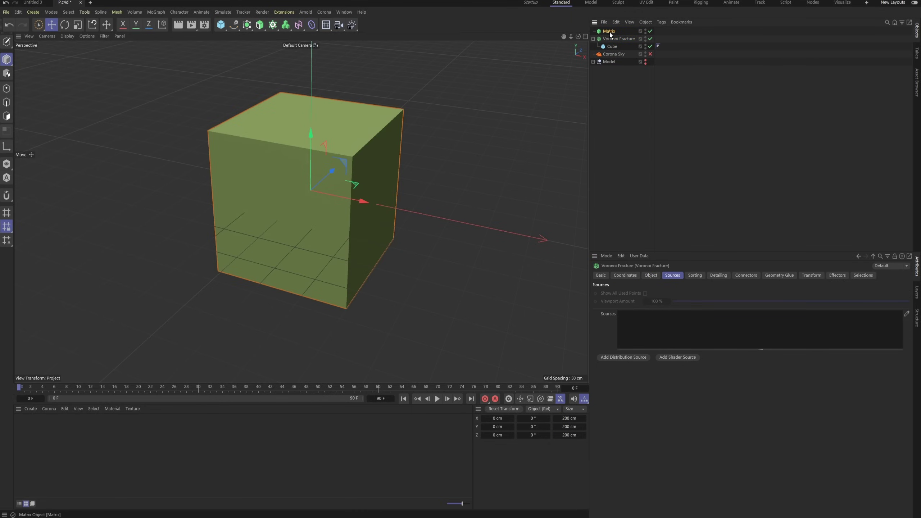
left_click_drag(609, 32, 646, 325)
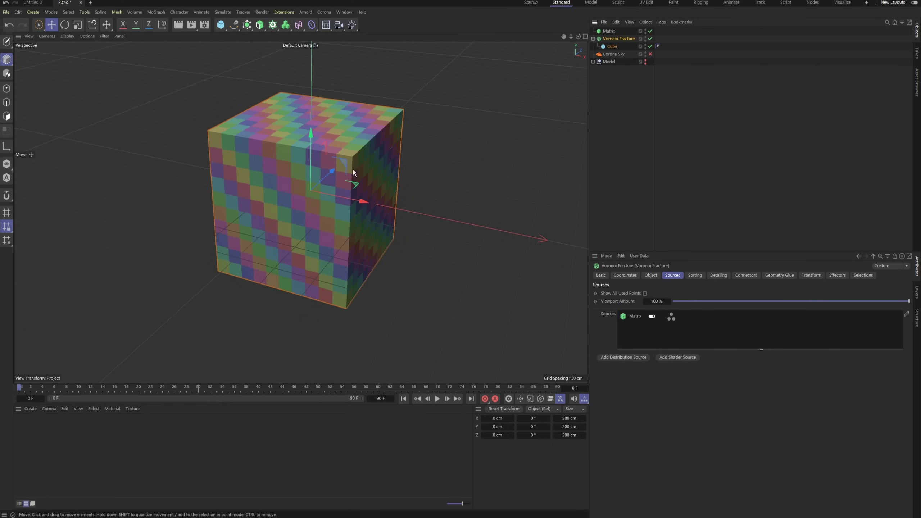
scroll(326, 214, "up", 2)
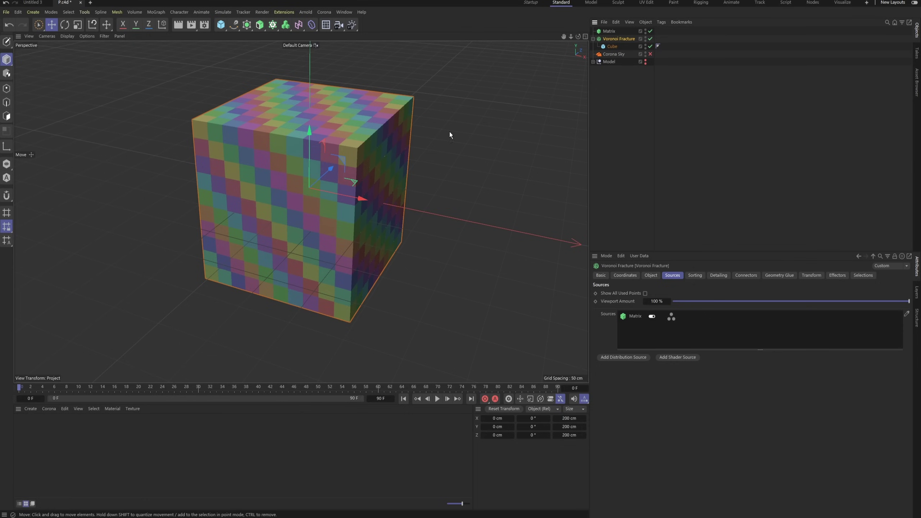
left_click(594, 38)
Give the Matrix a Random effector with 10 cm position offsets, then hide the Matrix
left_click(624, 31)
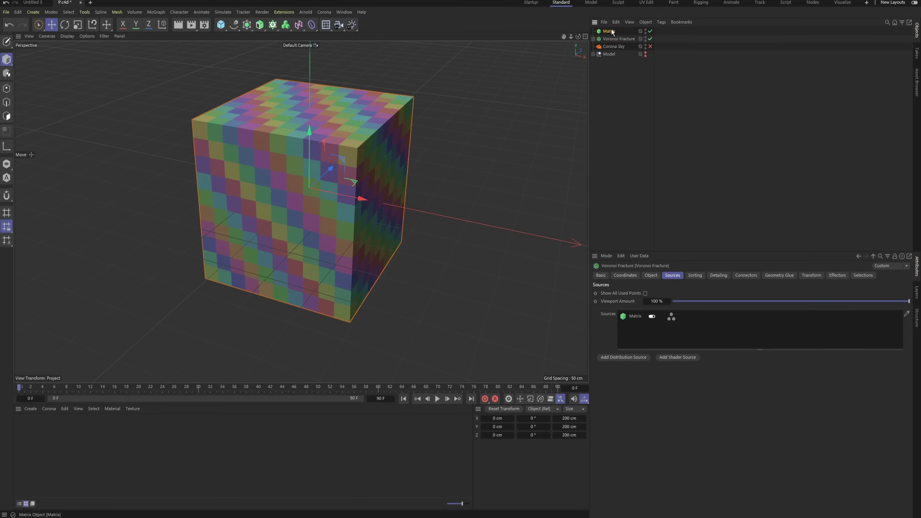
left_click(273, 25)
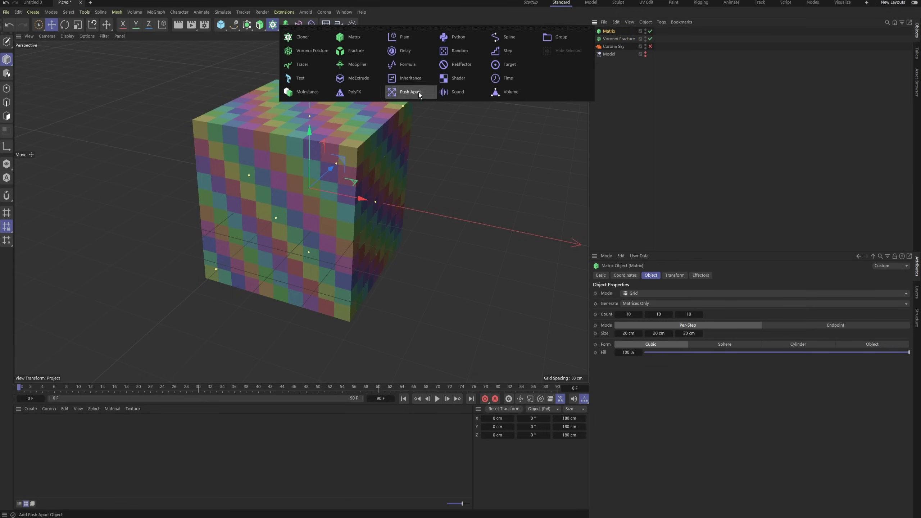
left_click(467, 50)
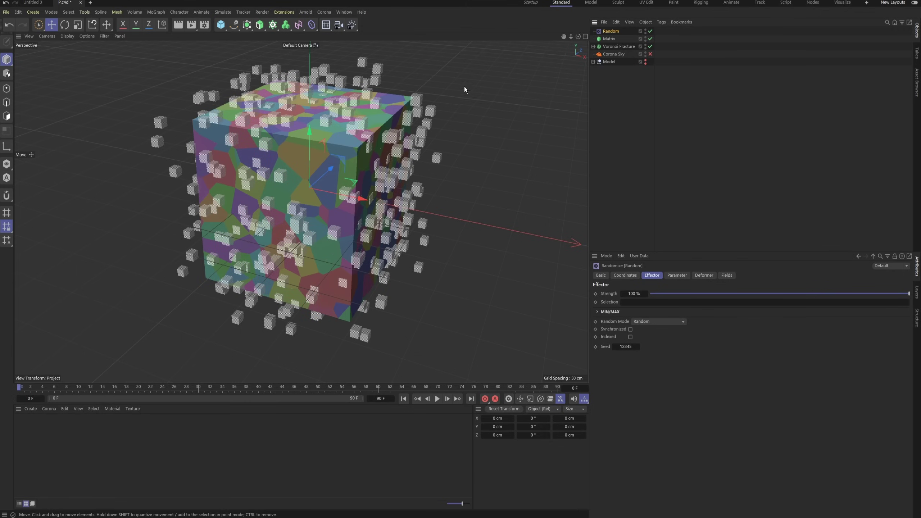
left_click(678, 275)
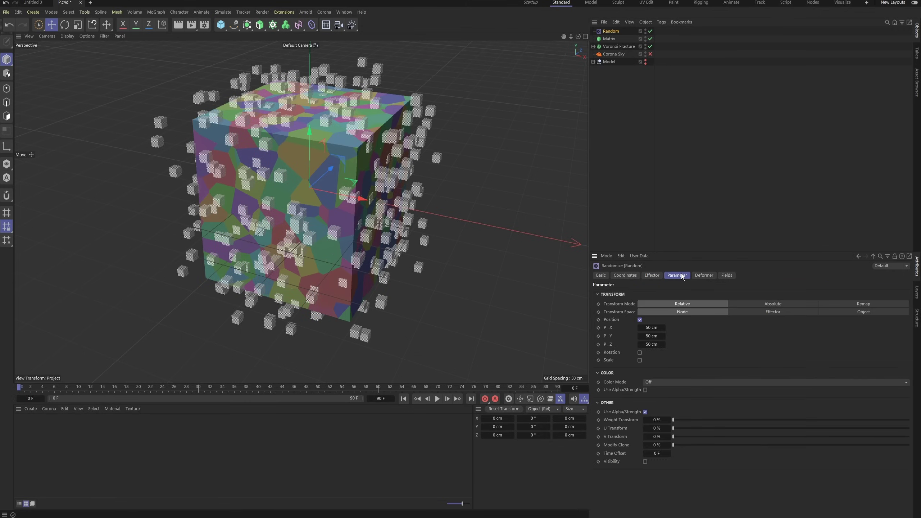
double_click(649, 327)
type("10")
key("Tab")
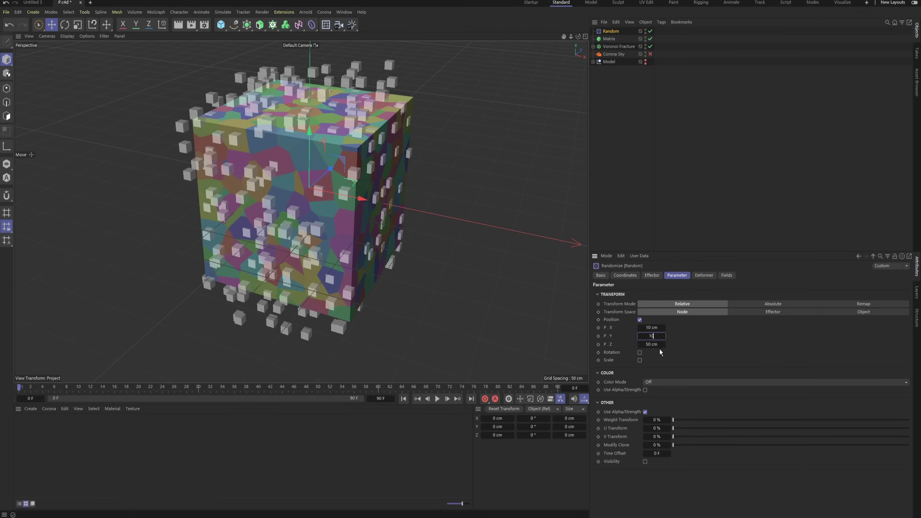
type("10")
key("Tab")
type("10")
key("Return")
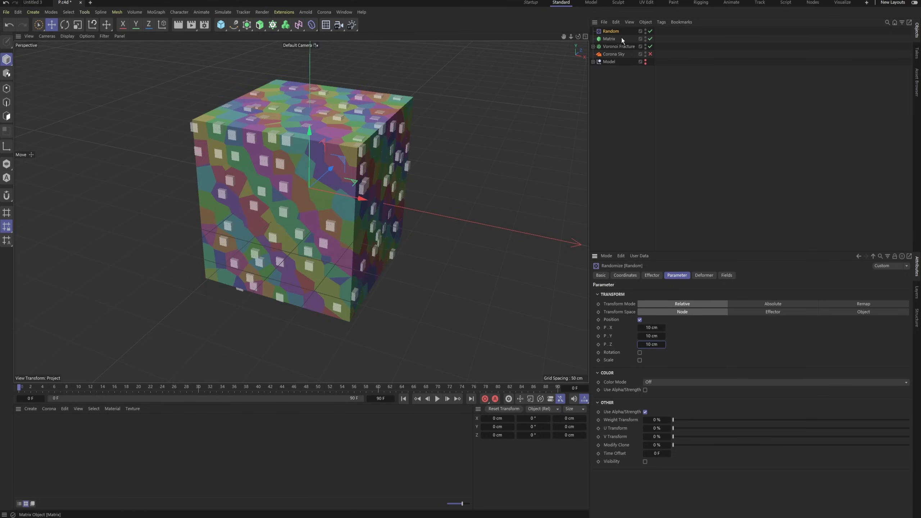
left_click(645, 37)
left_click(327, 201)
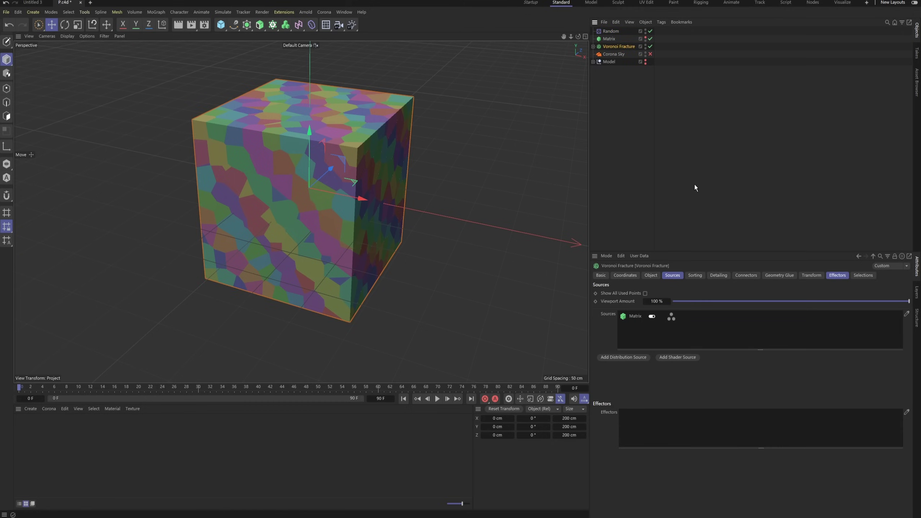
Merge the Voronoi Fracture and its cube into a single editable polygon object
left_click(868, 275)
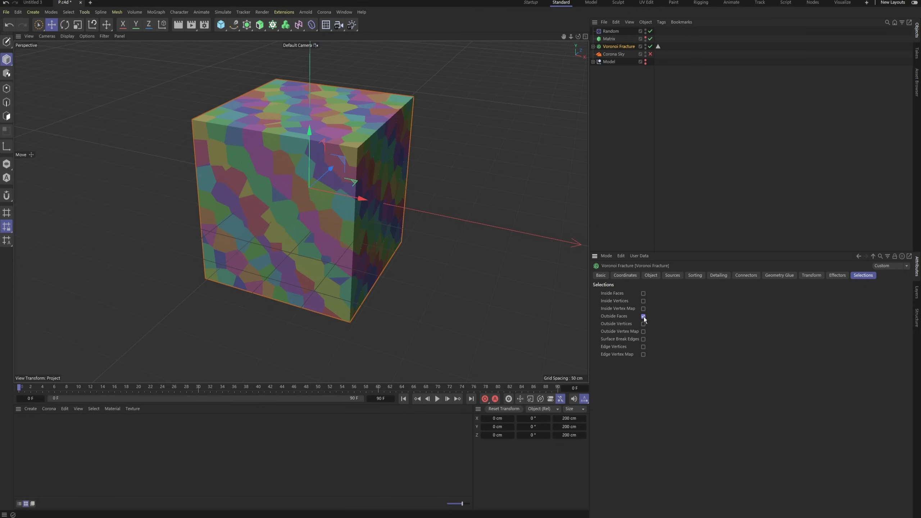
left_click(593, 47)
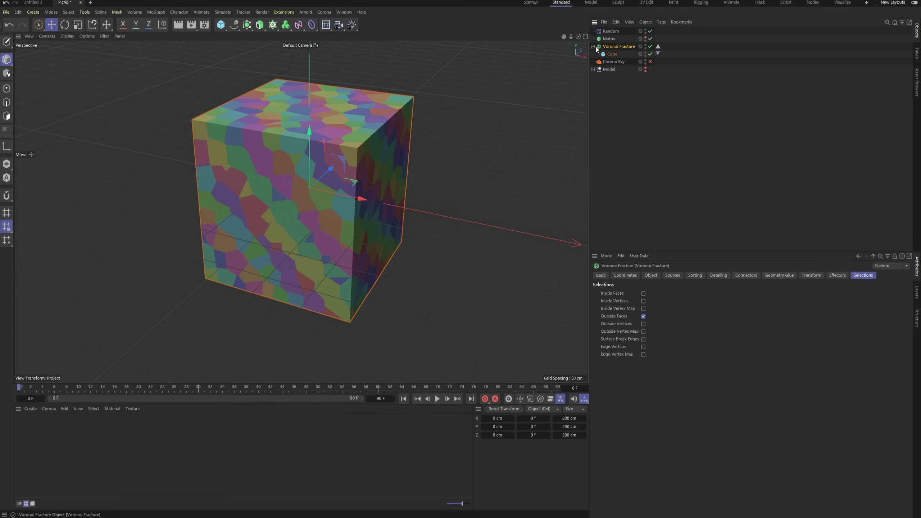
right_click(617, 50)
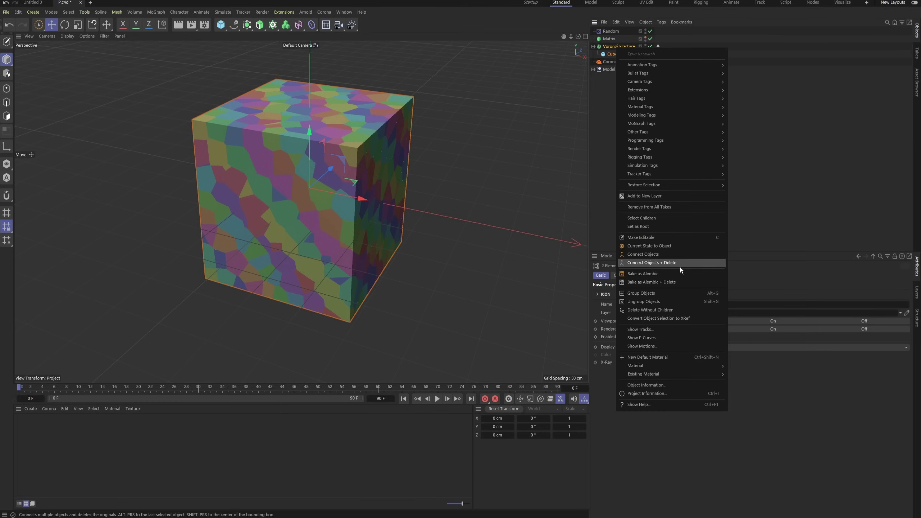
left_click(662, 261)
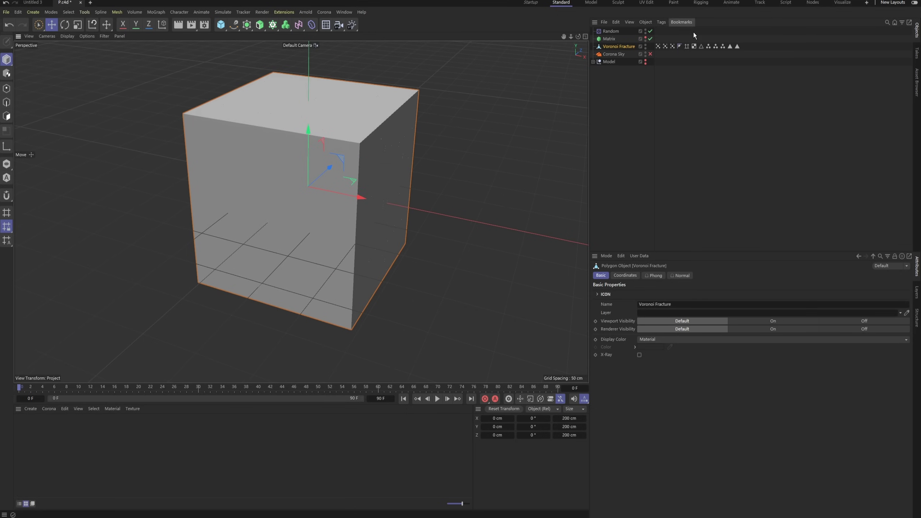
Select the stored Outside Faces selection, delete those polygons, and clear the selection
left_click(730, 47)
double_click(730, 46)
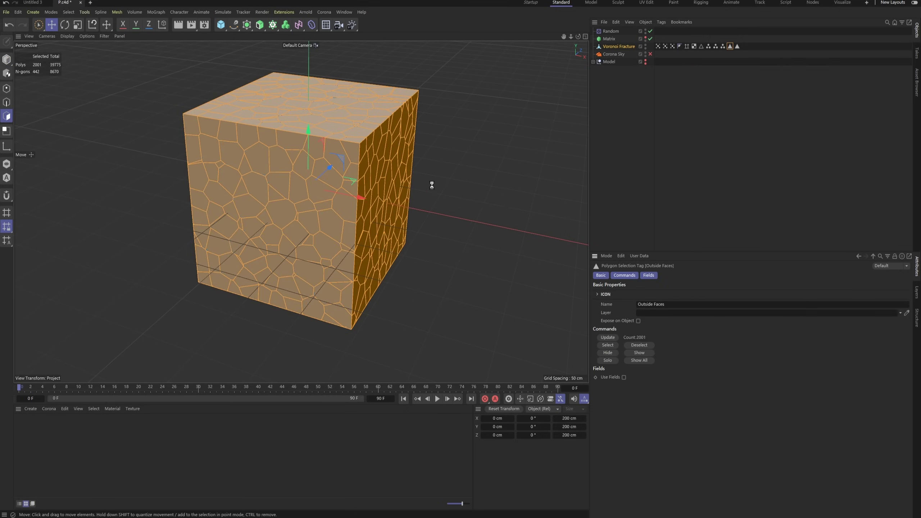
key("Delete")
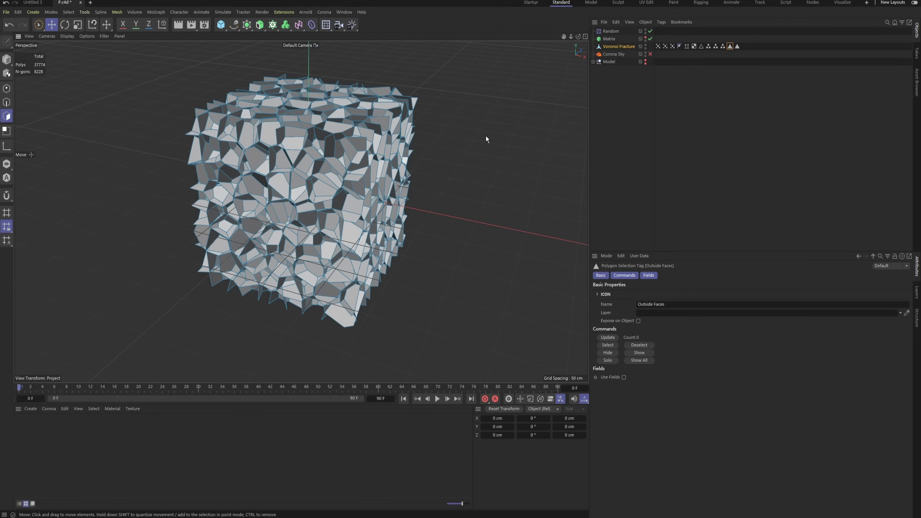
left_click(605, 77)
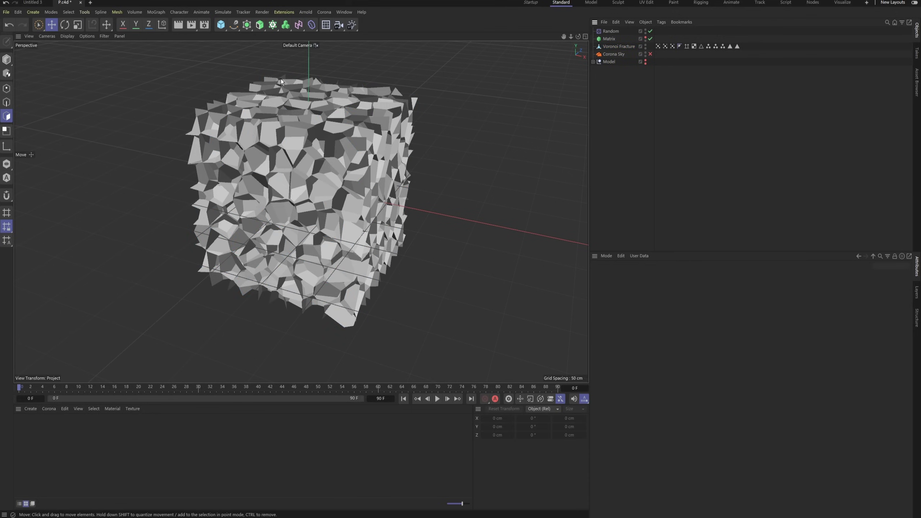
left_click(248, 26)
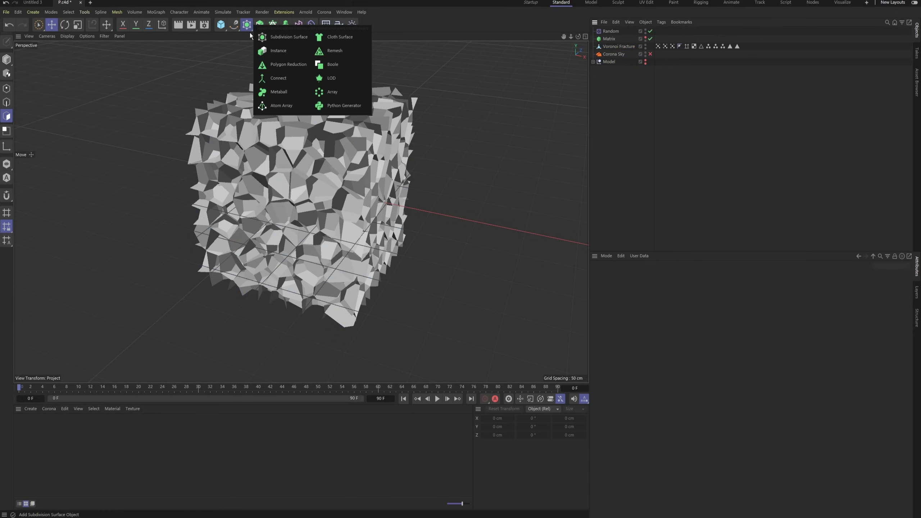
Nest the Voronoi Fracture under an Atom Array with 3 cm sphere and cylinder radii
left_click(283, 107)
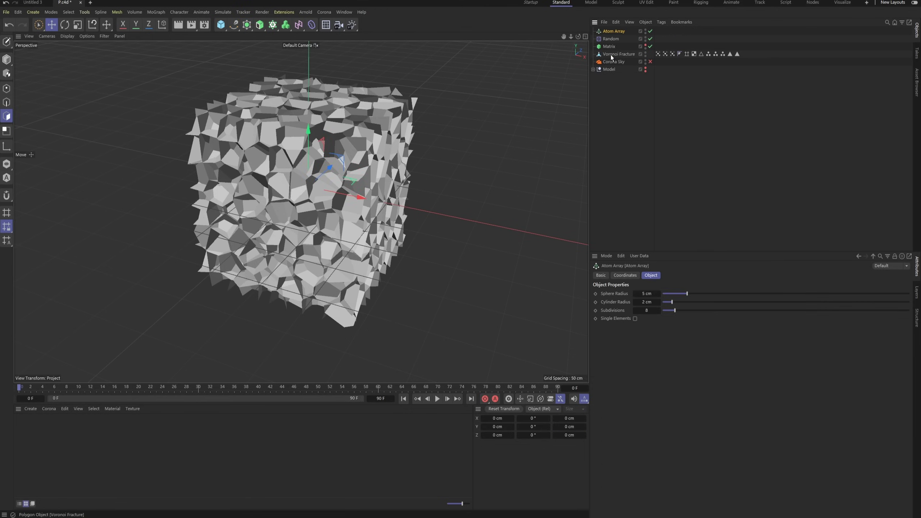
left_click_drag(614, 32, 614, 32)
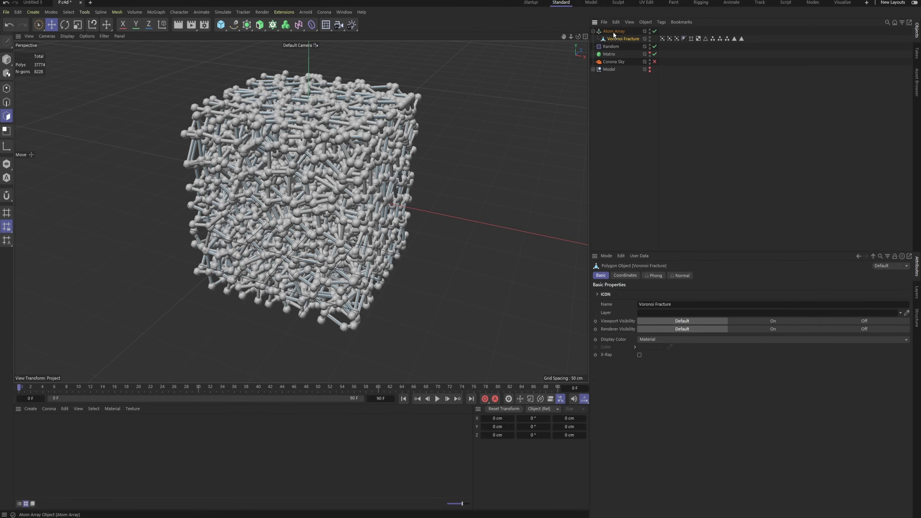
double_click(646, 294)
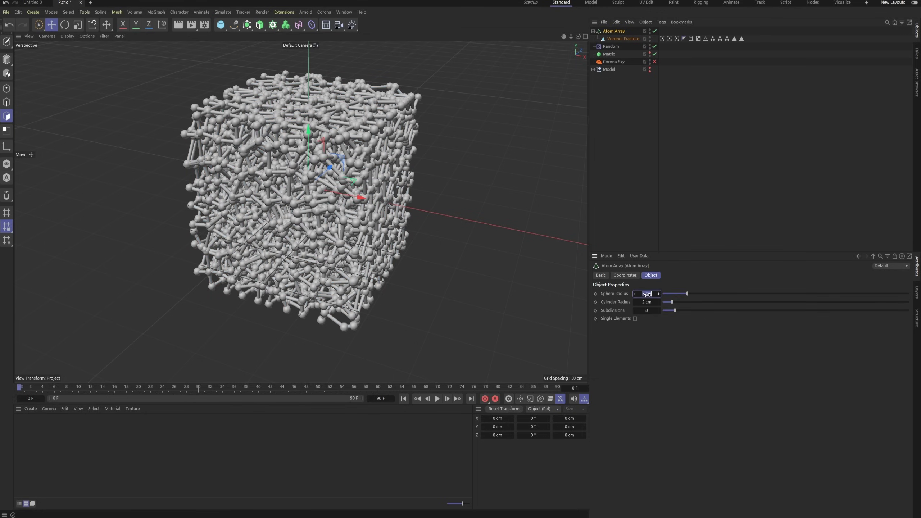
type("3")
double_click(646, 302)
type("3")
key("Return")
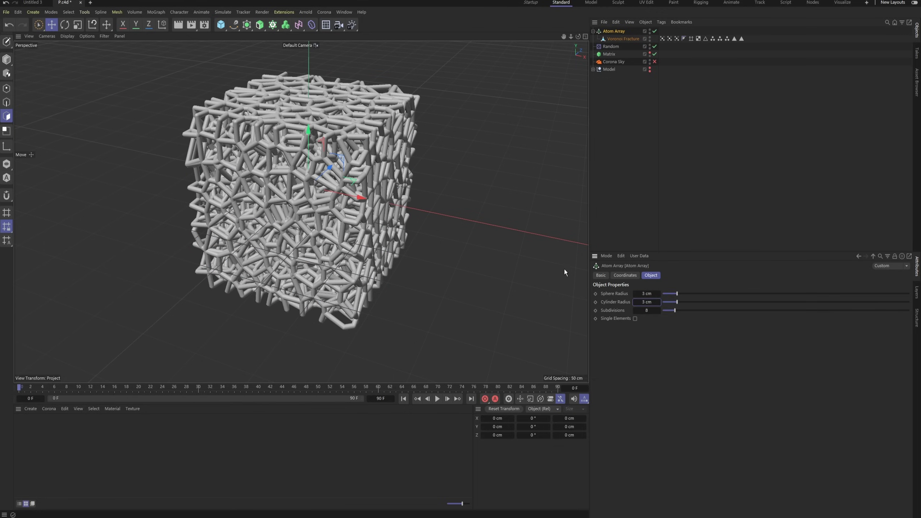
scroll(276, 150, "up", 1)
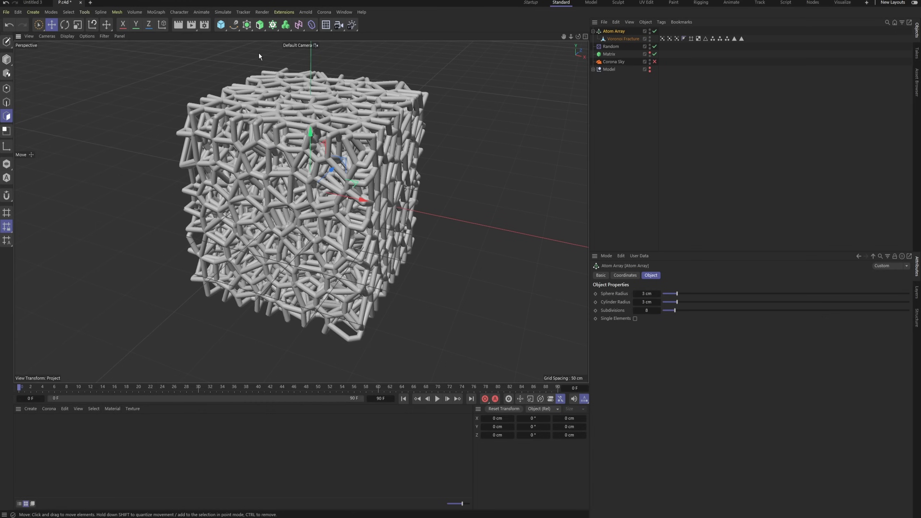
Put the Atom Array inside a Volume Builder and Volume Mesher at 1 cm voxel size
left_click(285, 24)
left_click(321, 37)
left_click(285, 24)
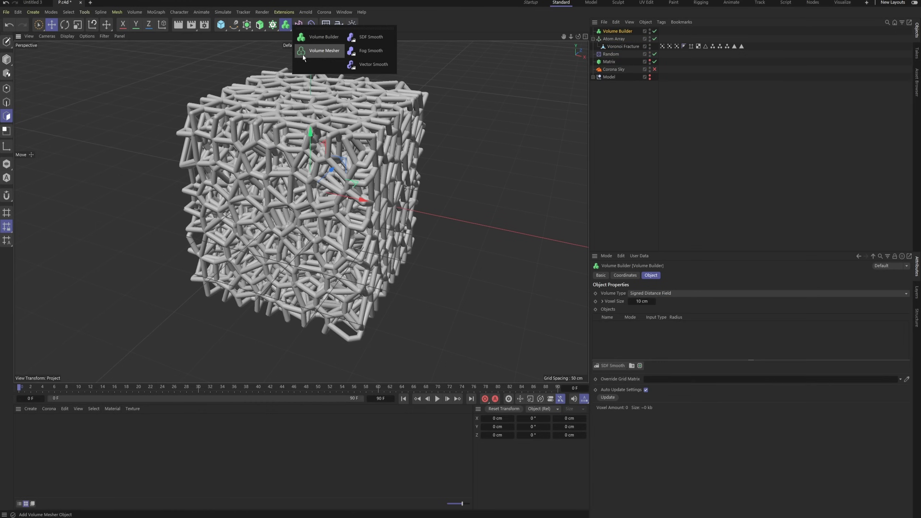
left_click(325, 51)
left_click(593, 47)
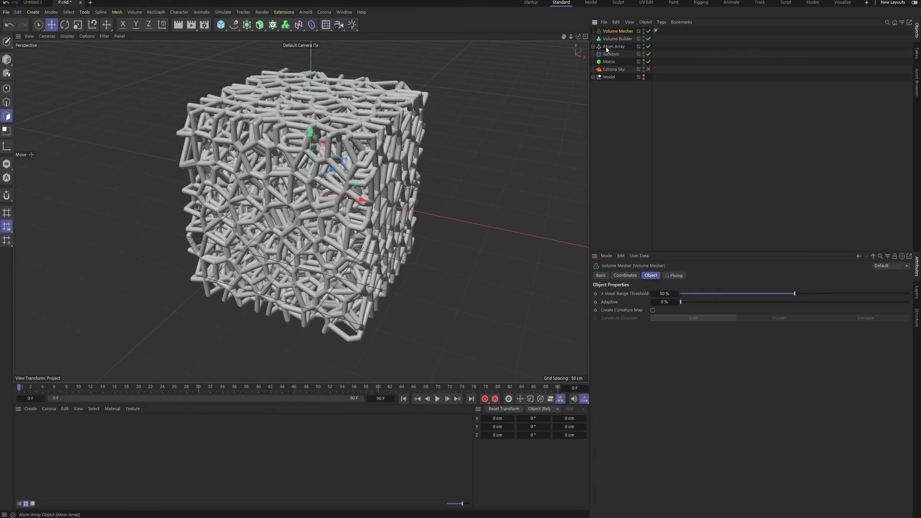
left_click_drag(616, 38, 619, 32)
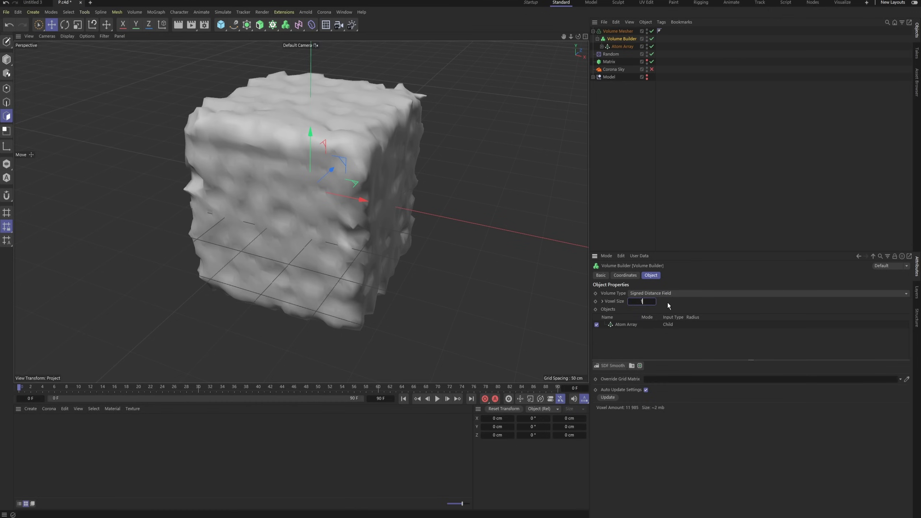
key("Return")
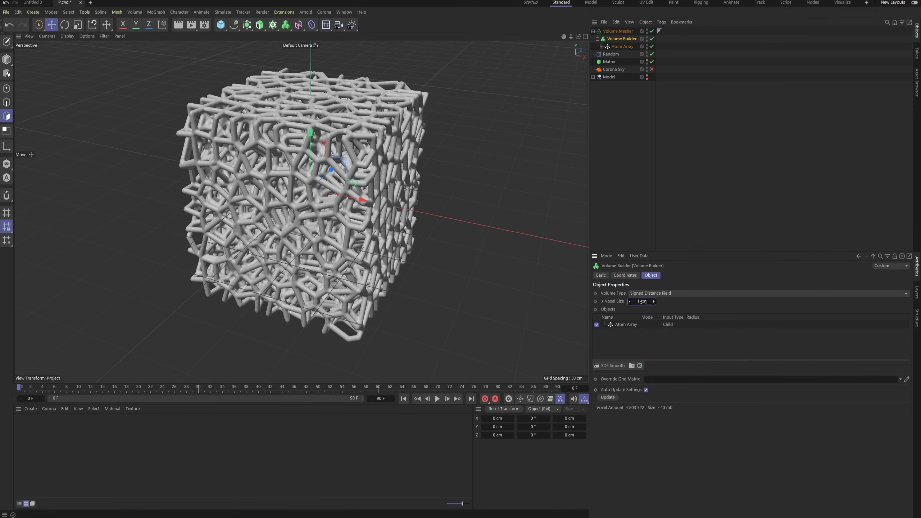
Add an SDF Smooth filter at 50% strength to the volume
left_click(613, 366)
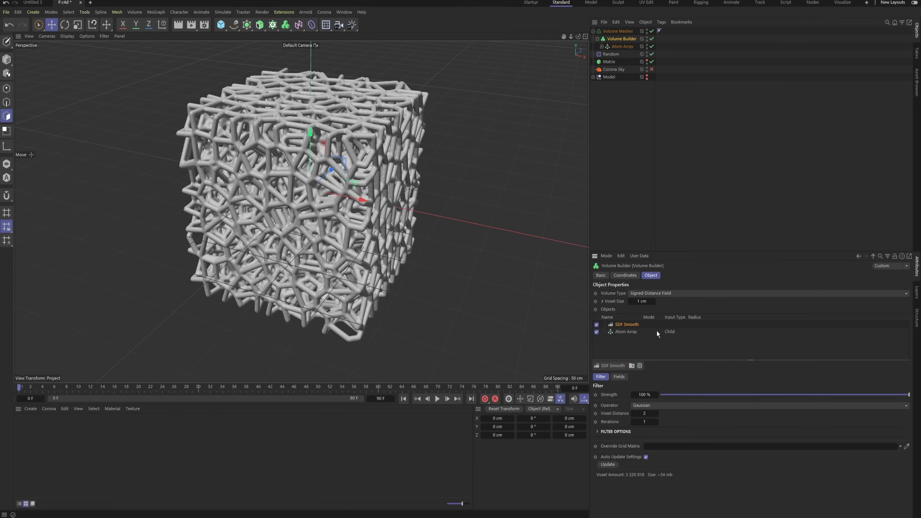
left_click(649, 394)
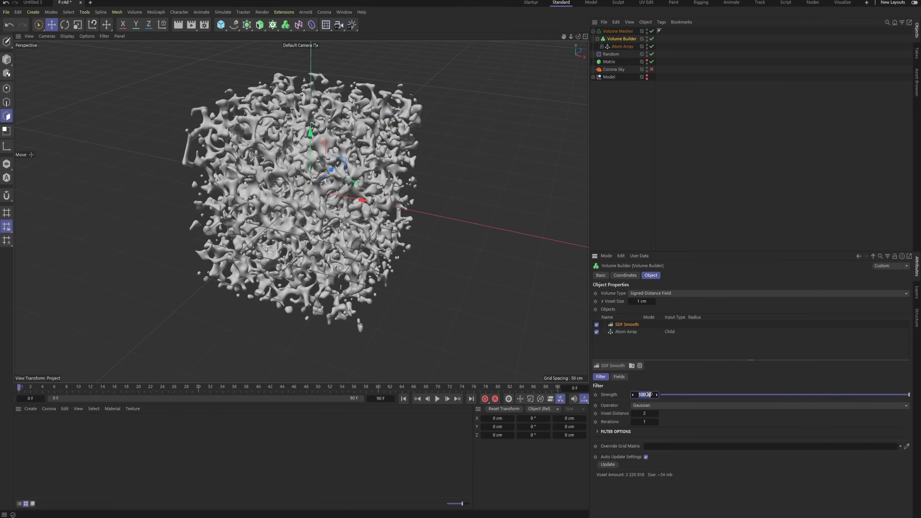
type("50")
key("Return")
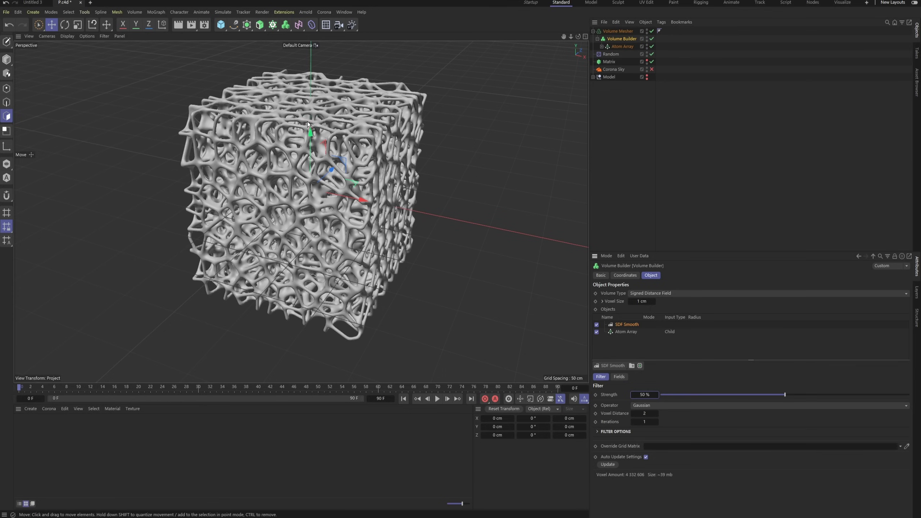
left_click_drag(374, 144, 274, 189, "alt")
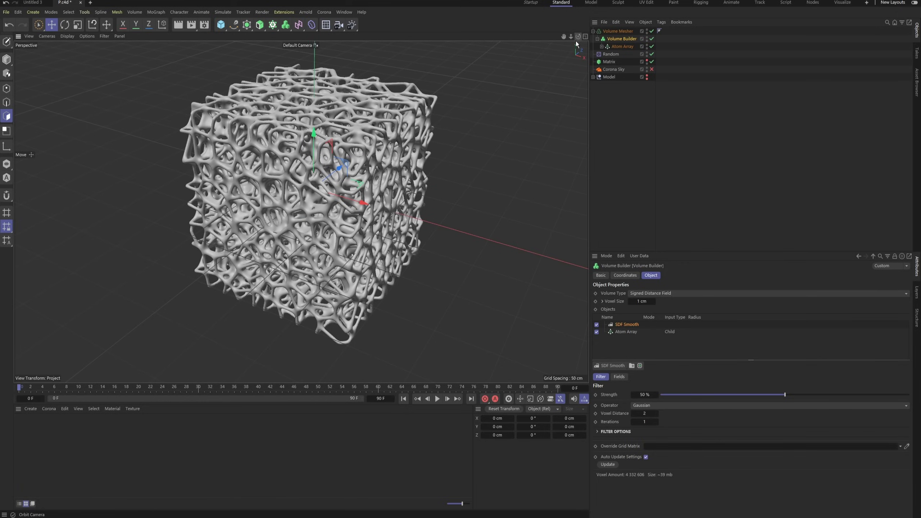
Apply a new Corona Legacy material to the Volume Mesher and open its Material Editor
left_click(592, 31)
left_click(48, 408)
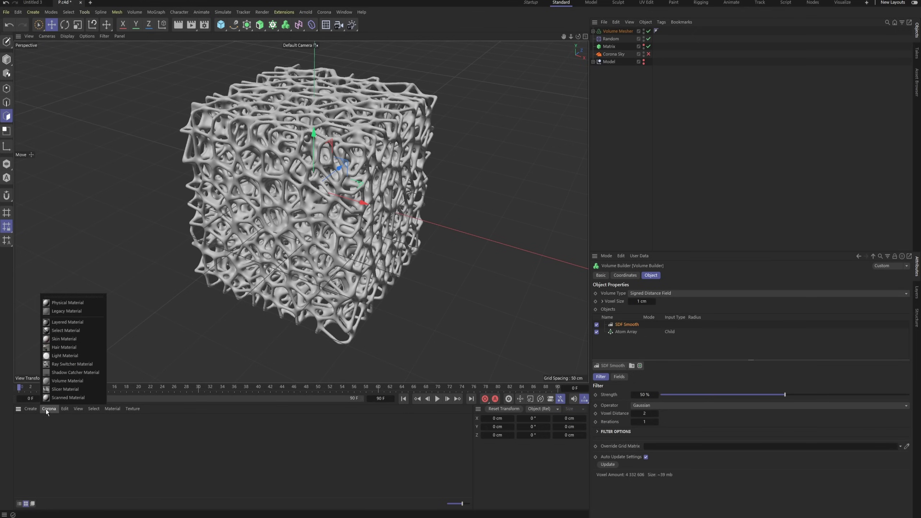
left_click(66, 313)
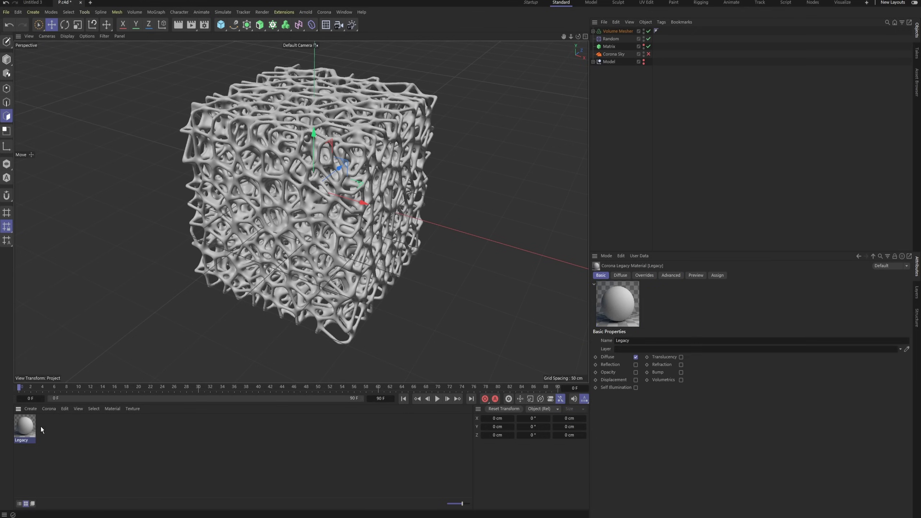
mouse_move(33, 428)
left_mouse_down()
mouse_move(516, 96)
mouse_move(621, 55)
mouse_move(618, 30)
left_mouse_up()
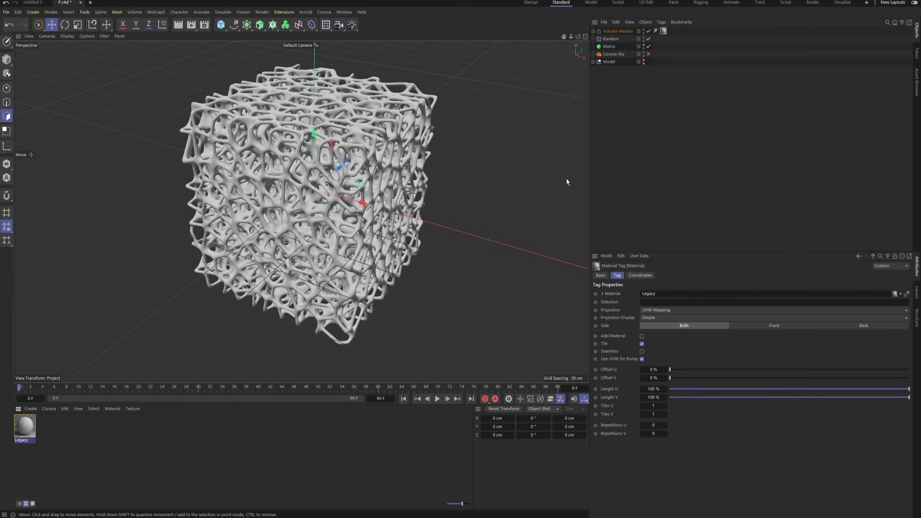
double_click(22, 428)
left_click_drag(156, 237, 600, 116)
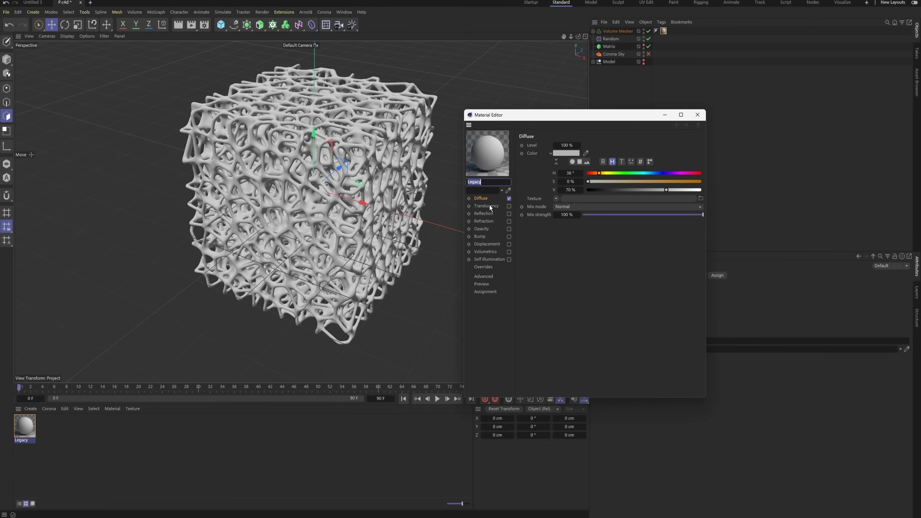
Set the diffuse colour to a warm beige, about H 37°, S 47%, V 93%
left_click(692, 189)
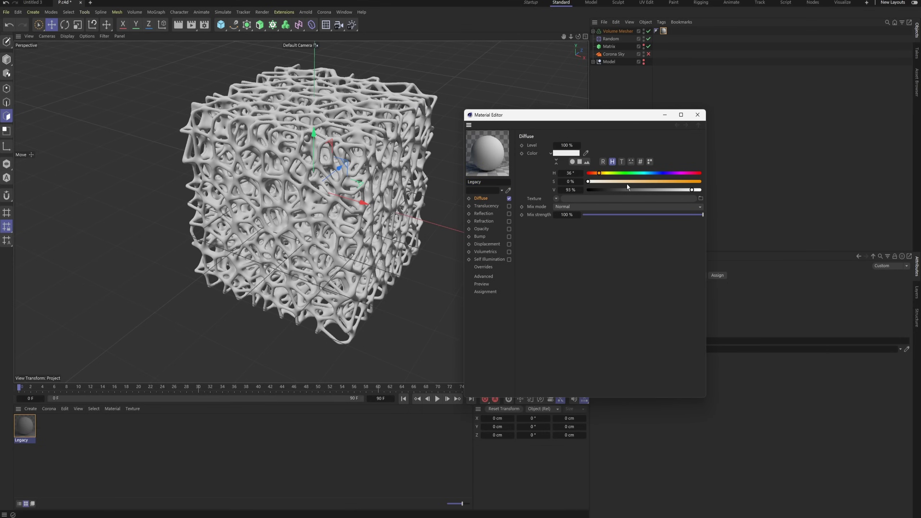
left_click_drag(627, 182, 644, 182)
left_click(599, 173)
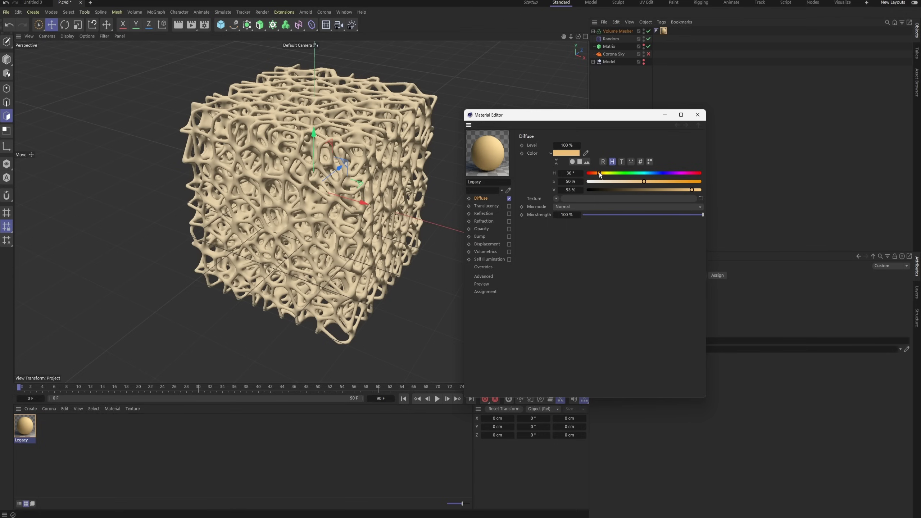
left_click(640, 182)
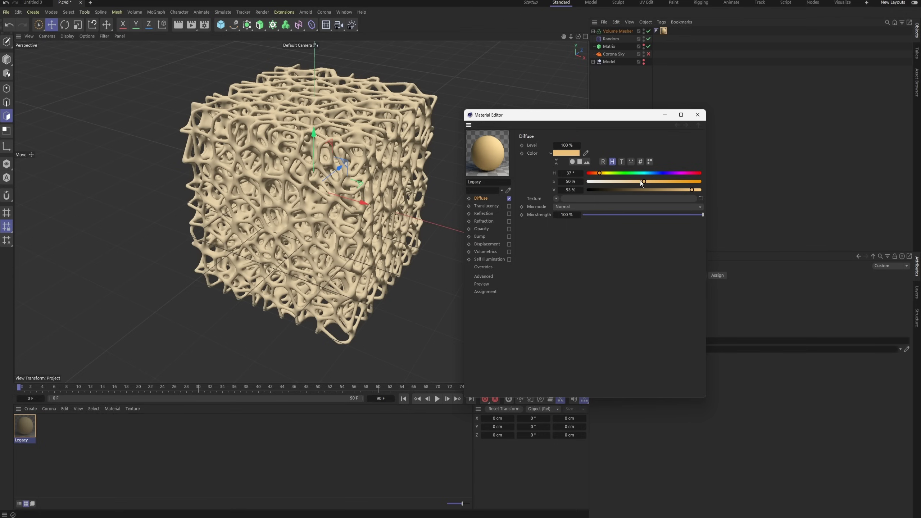
Enable reflection with 73% glossiness and switch on displacement
left_click(509, 214)
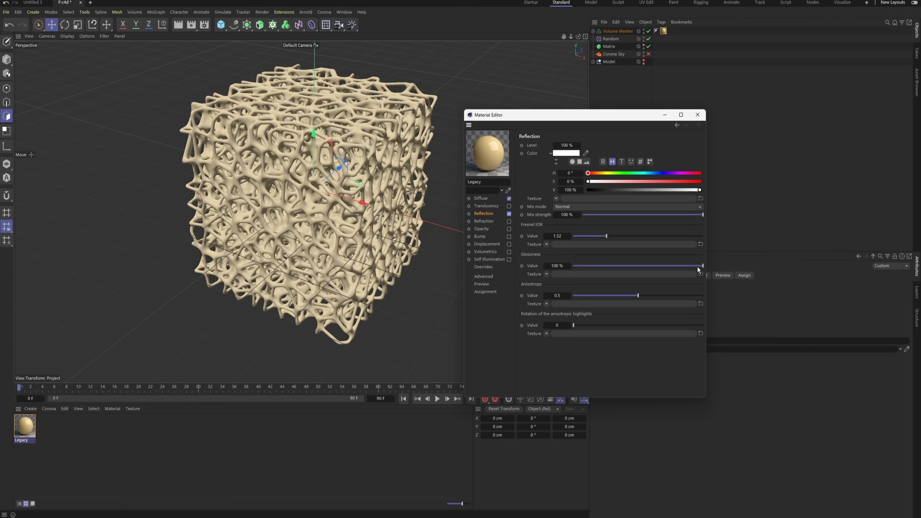
left_click_drag(698, 268, 667, 266)
left_click(509, 244)
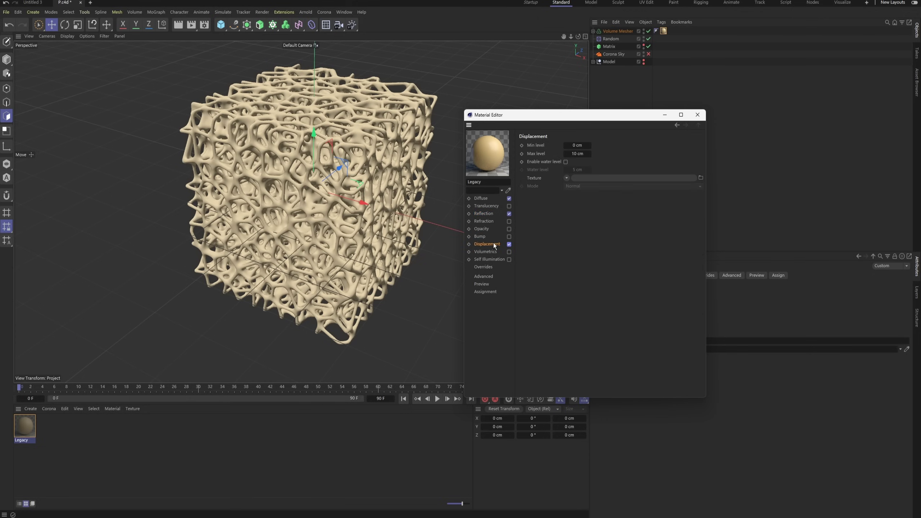
Use a Noise texture for displacement with a 1 cm maximum level
left_click(567, 178)
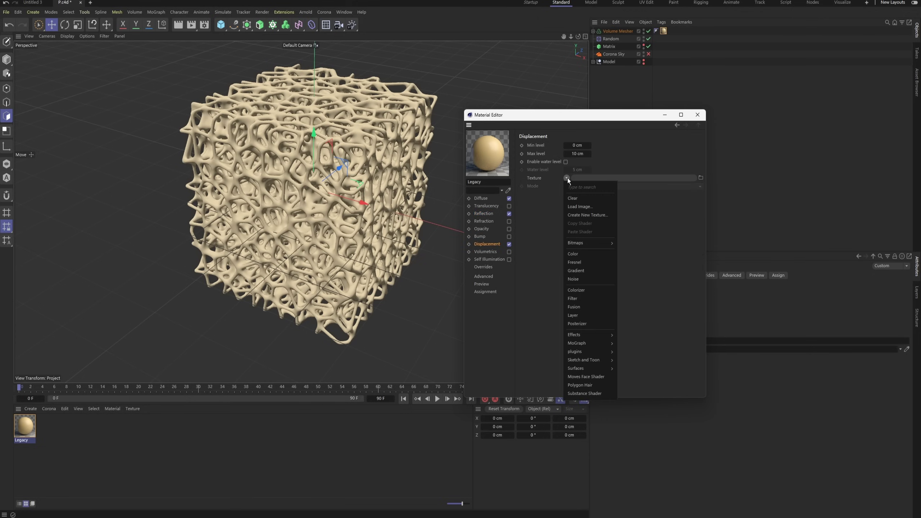
left_click(578, 279)
double_click(578, 154)
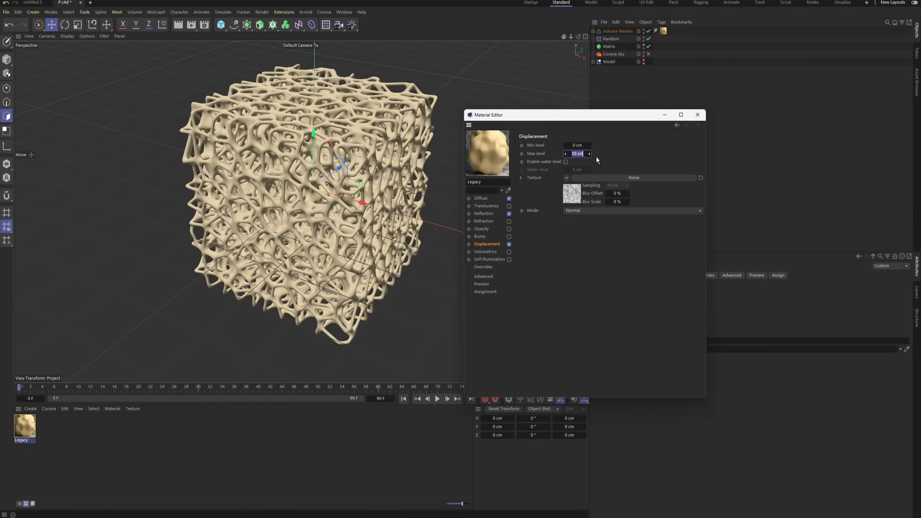
type("1")
key("Return")
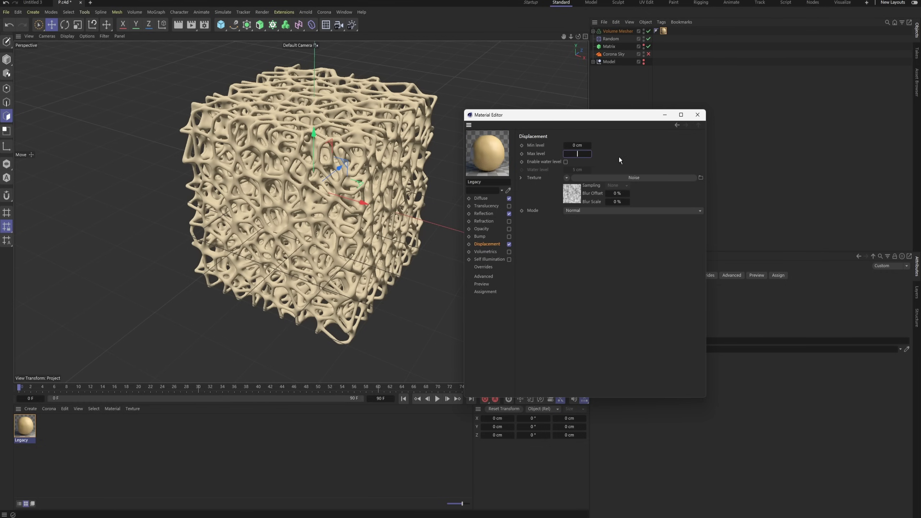
Set the Noise global scale to 20% and close the Material Editor
left_click(577, 198)
double_click(581, 249)
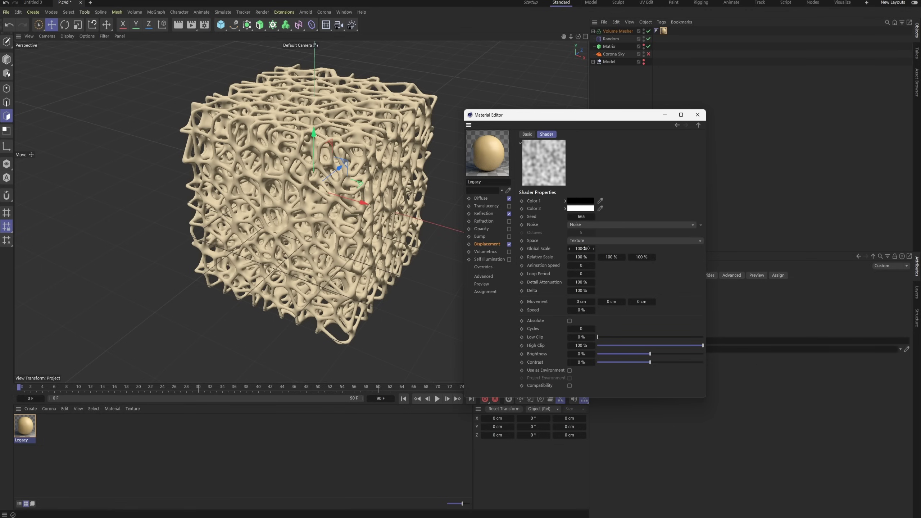
type("20")
key("Return")
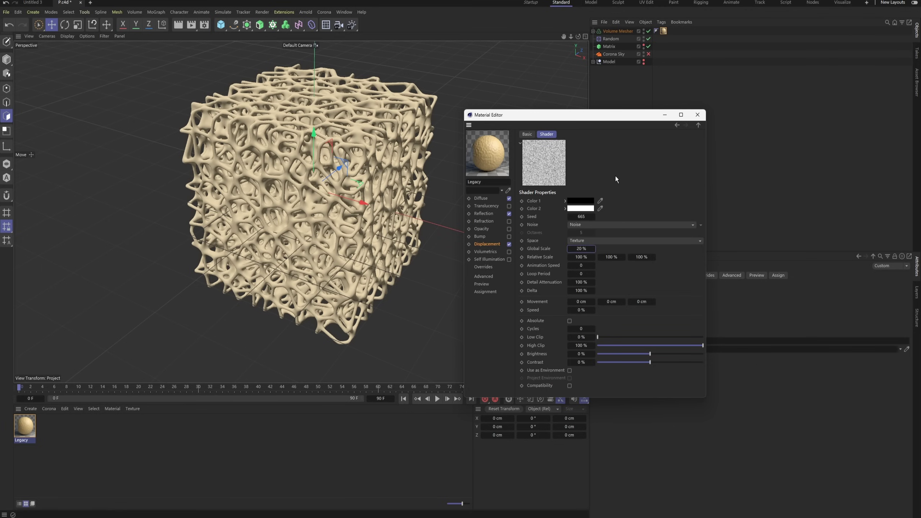
left_click(697, 115)
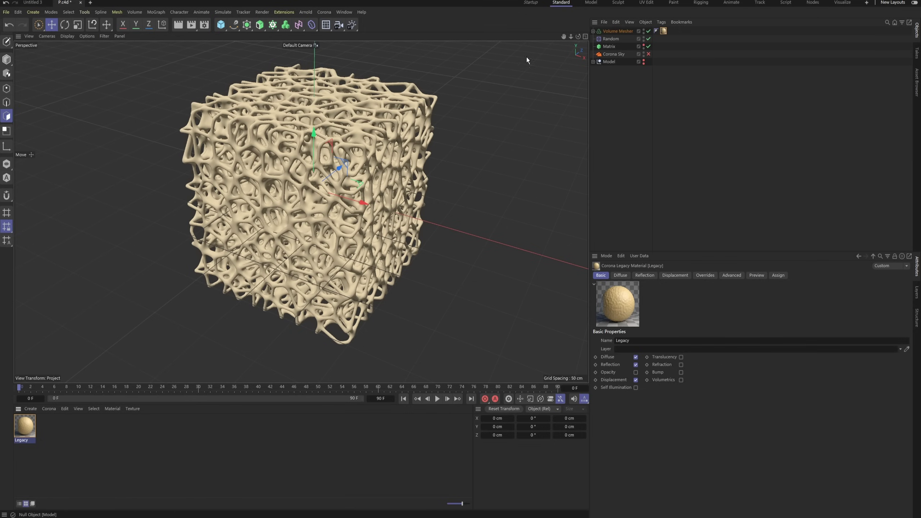
Float the Corona menu as a panel and start the interactive viewport render
left_click(324, 11)
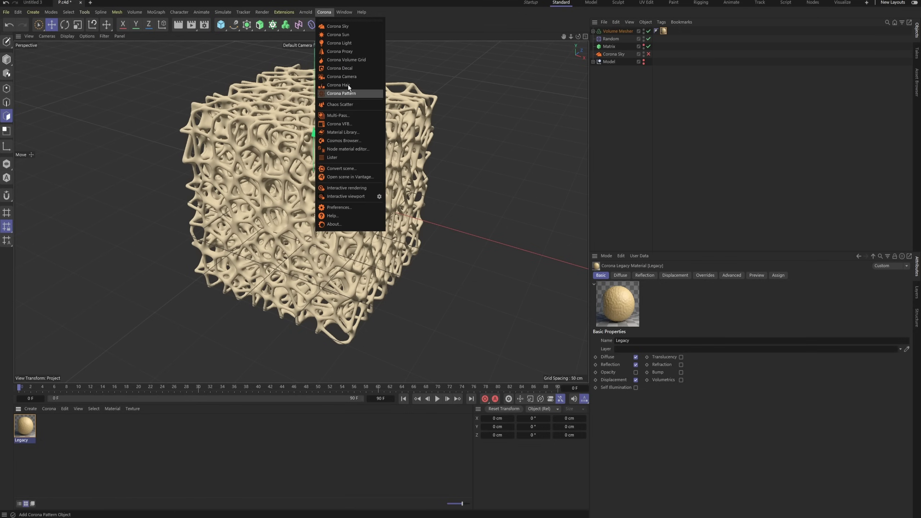
left_click(355, 20)
left_click_drag(356, 20, 583, 124)
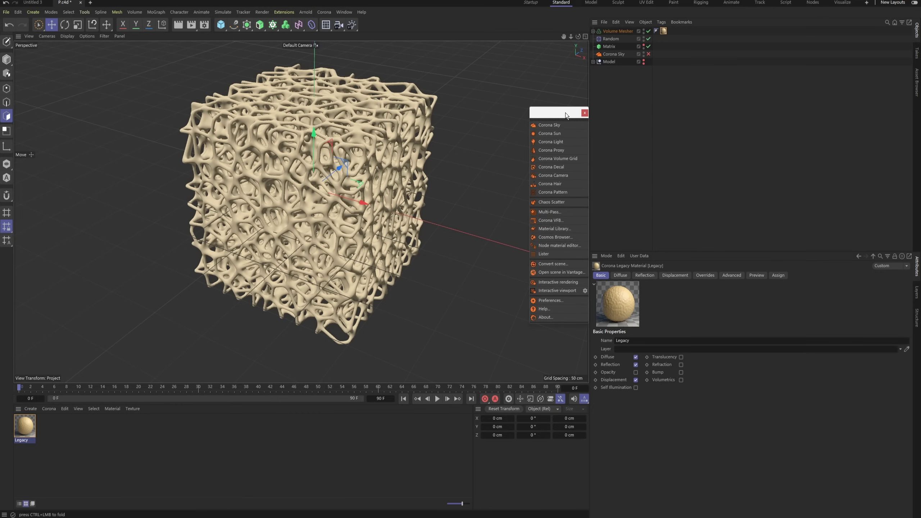
left_click(572, 291)
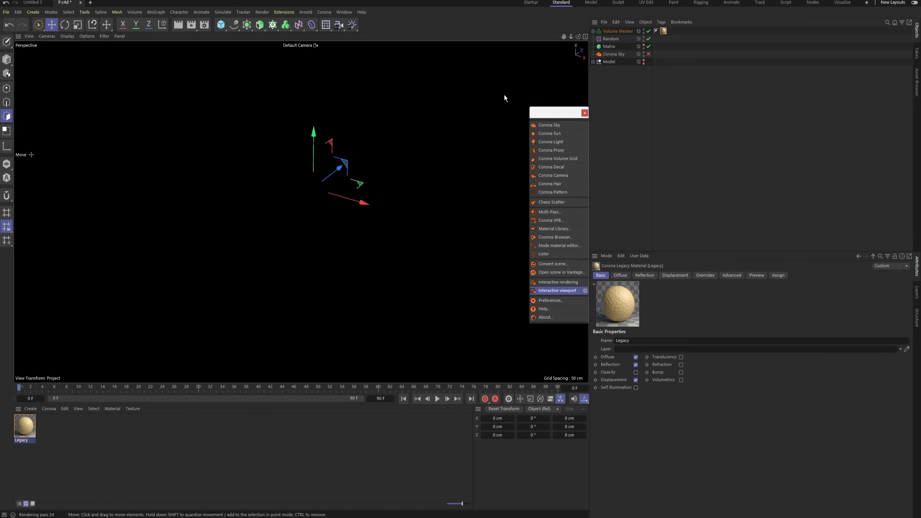
Enable the Corona Sky object and uncheck its Visible directly option
left_click(611, 54)
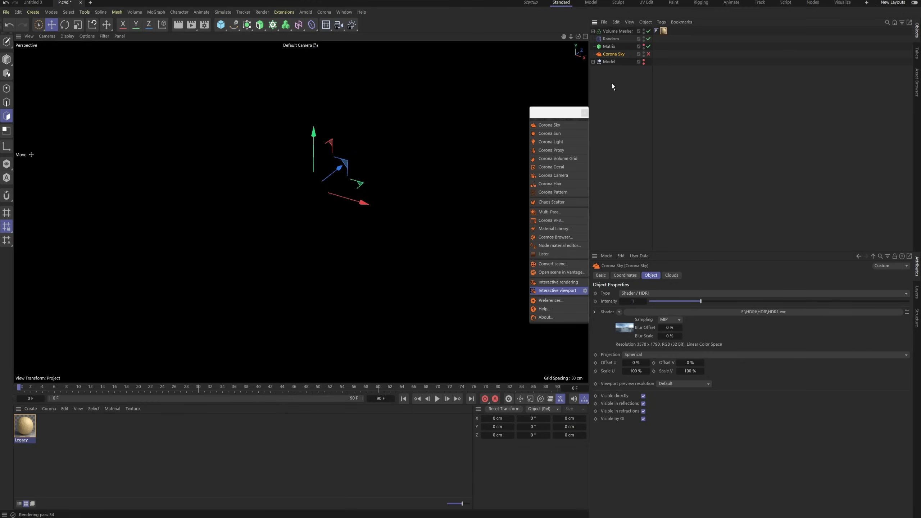
left_click(648, 53)
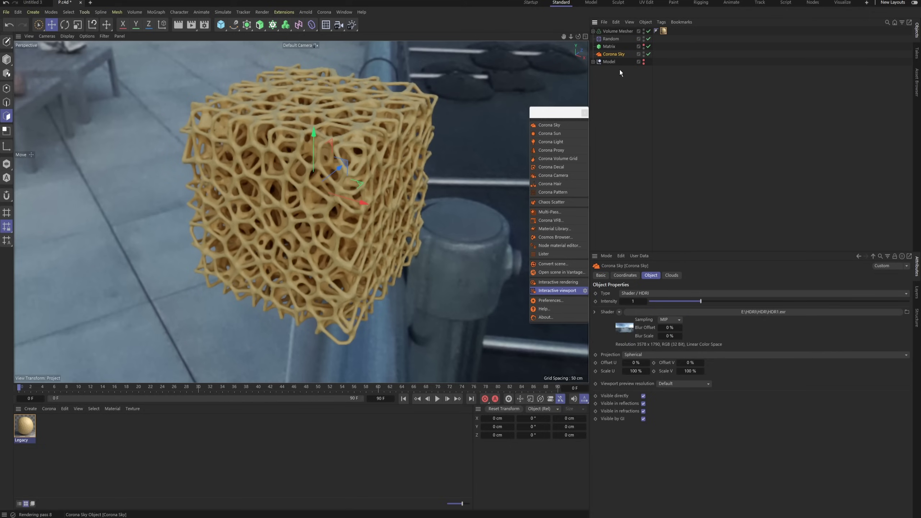
left_click(642, 396)
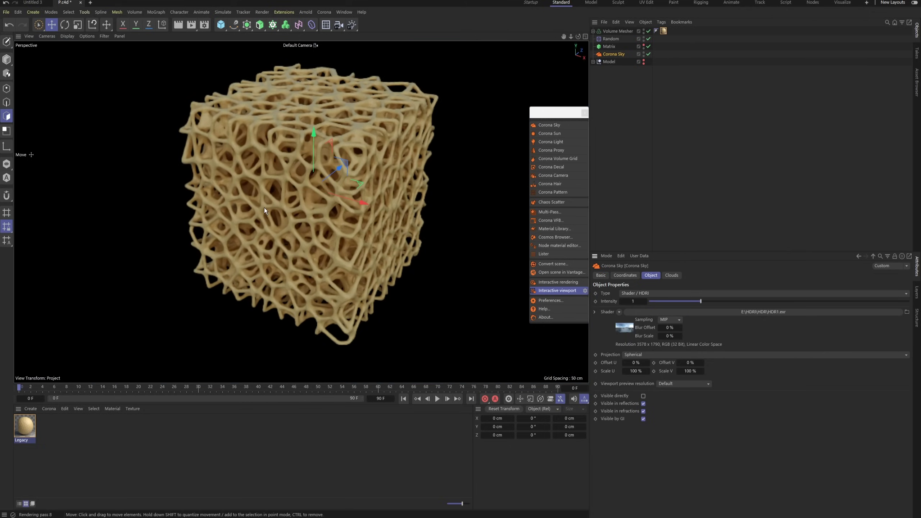
Add a Corona Sun at 0.2 intensity and raise the interactive render detail to 100%
left_click(324, 12)
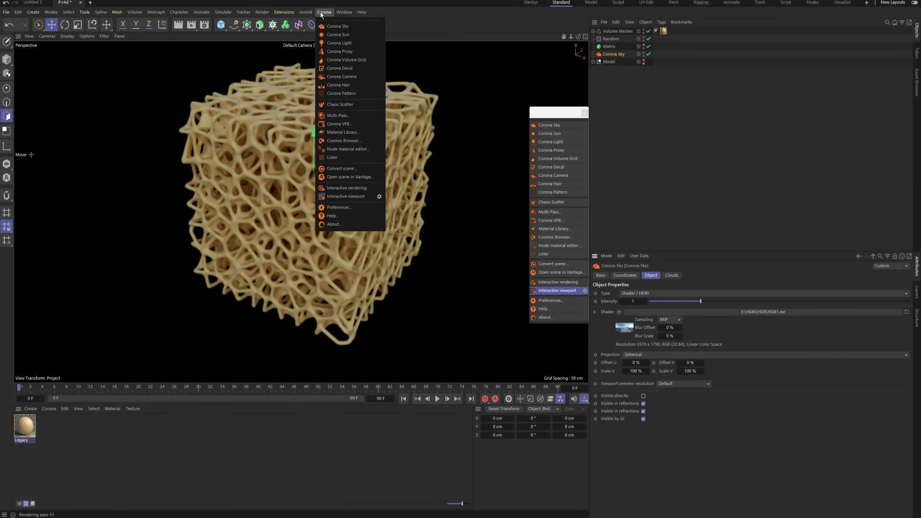
left_click(350, 35)
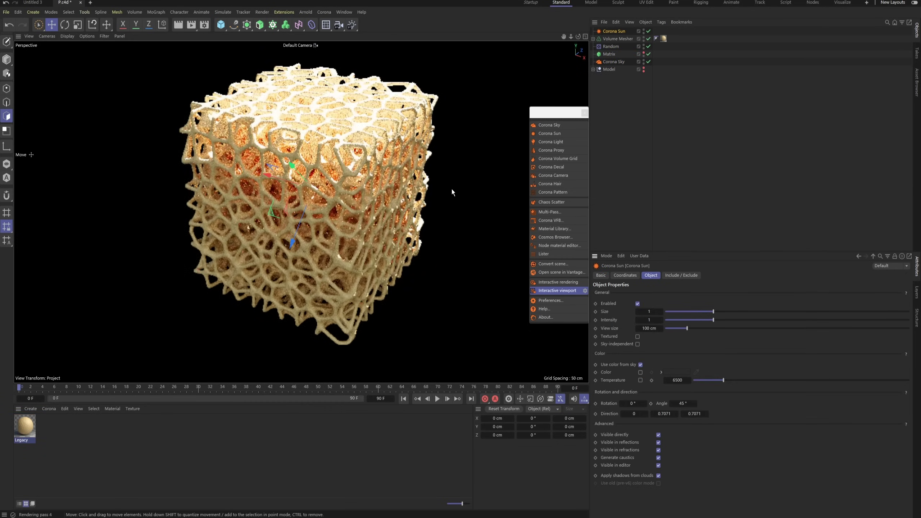
left_click(586, 292)
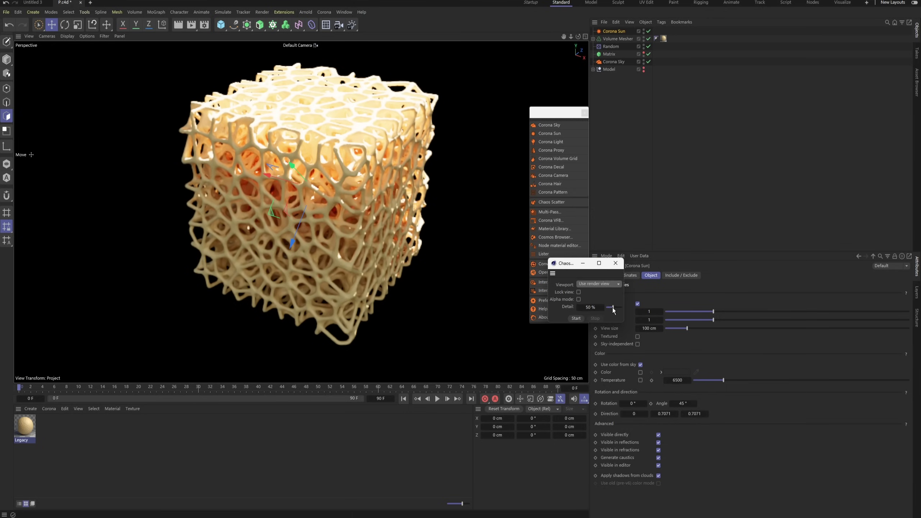
left_click_drag(613, 307, 622, 307)
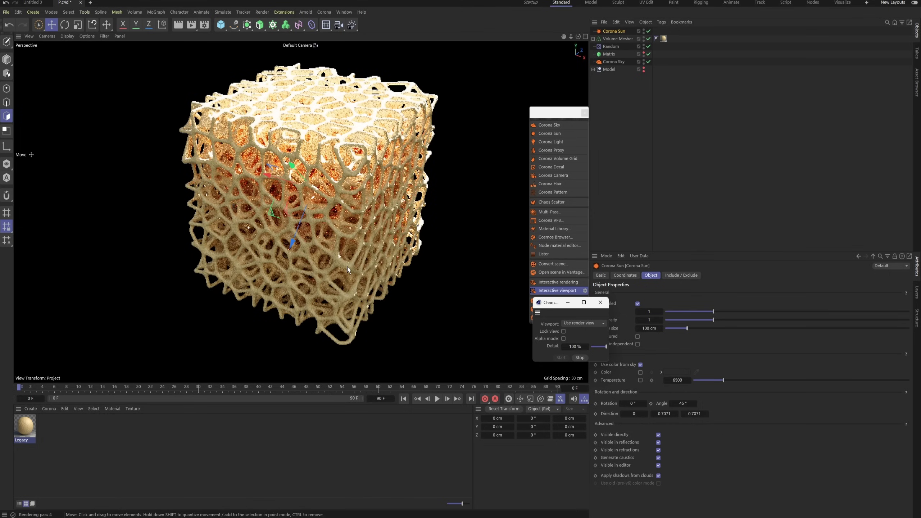
left_click(600, 302)
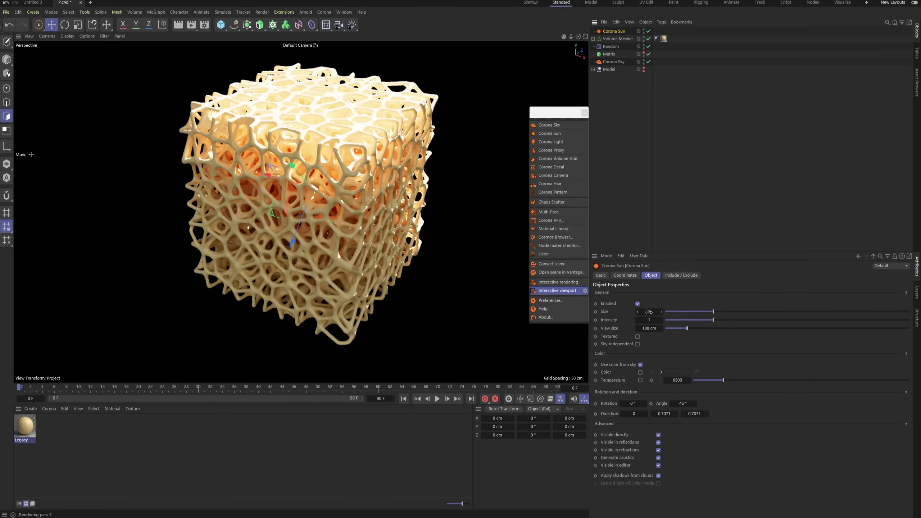
type("0.2")
key("Return")
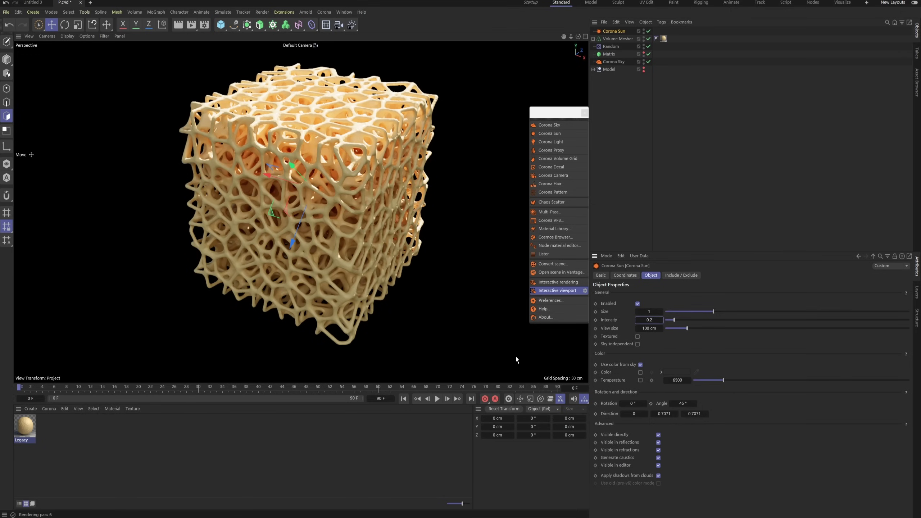
Set the Legacy material's displacement Noise Global Scale to 5% and close the Material Editor
double_click(25, 426)
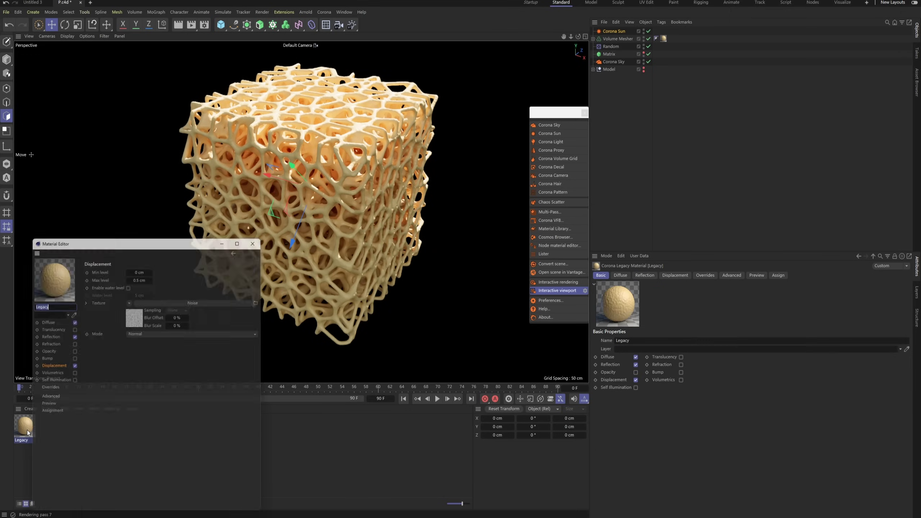
left_click_drag(196, 237, 595, 130)
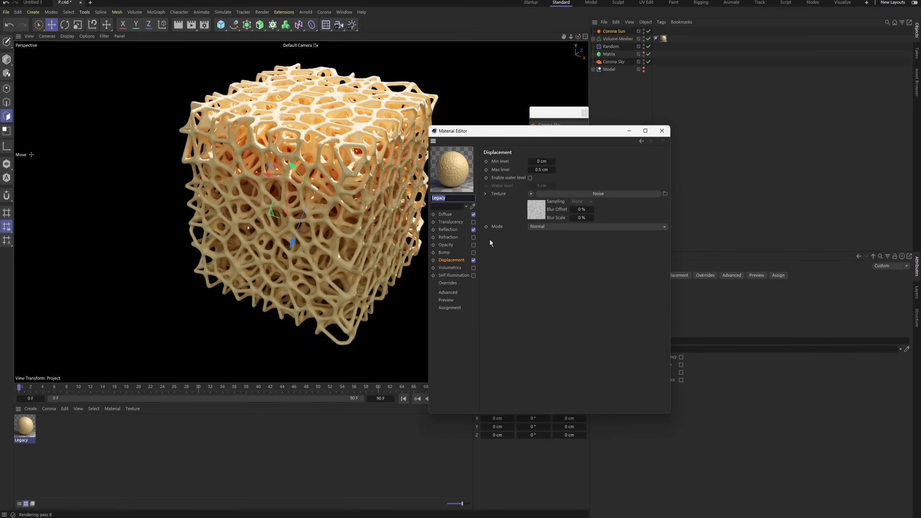
left_click(536, 213)
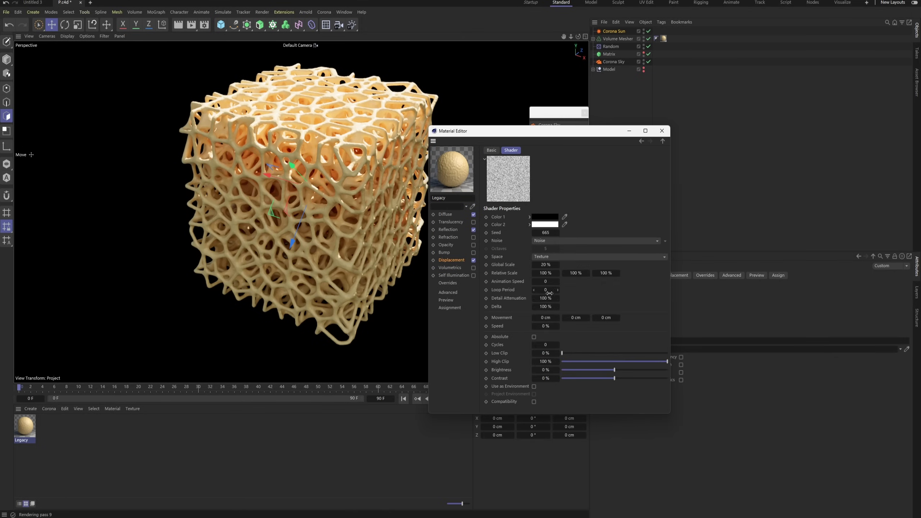
left_click(545, 264)
type("5")
key("Return")
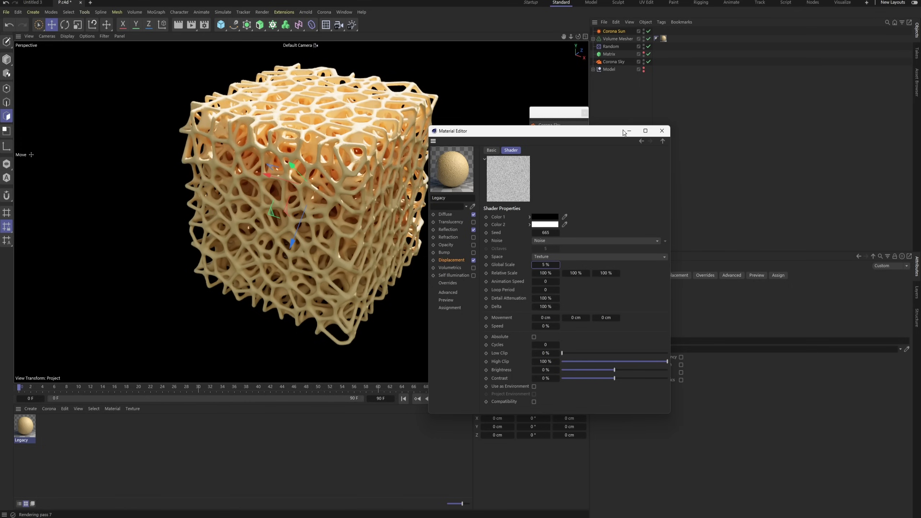
left_click(662, 131)
In Render Settings, save images as PNG with an alpha channel
left_click(204, 25)
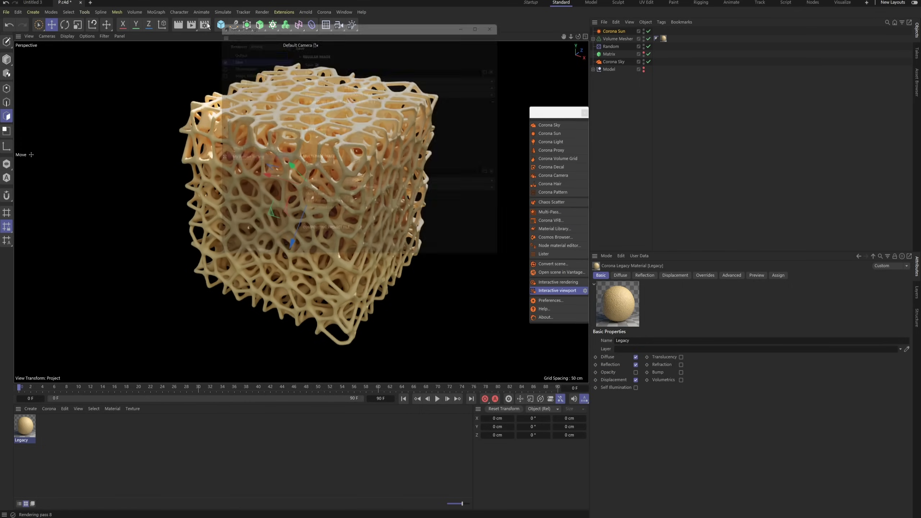
left_click_drag(268, 19, 439, 81)
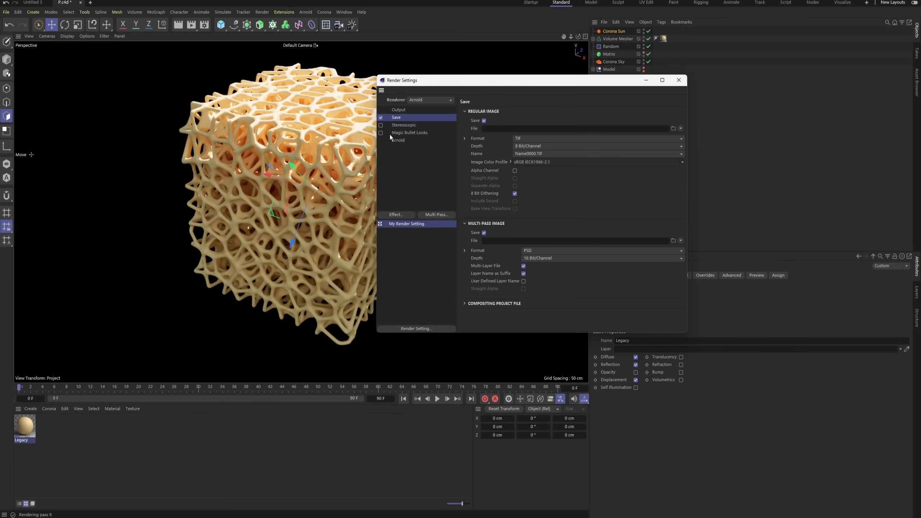
left_click(484, 223)
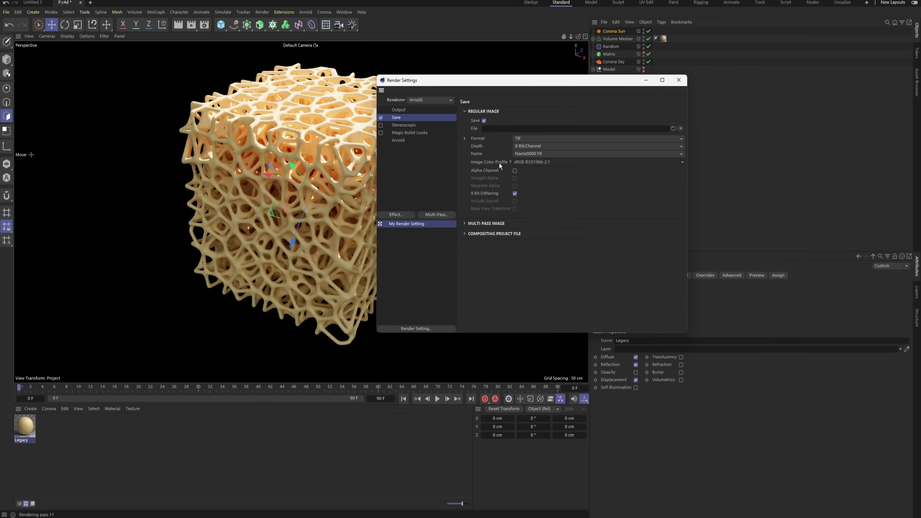
left_click(521, 139)
left_click(534, 231)
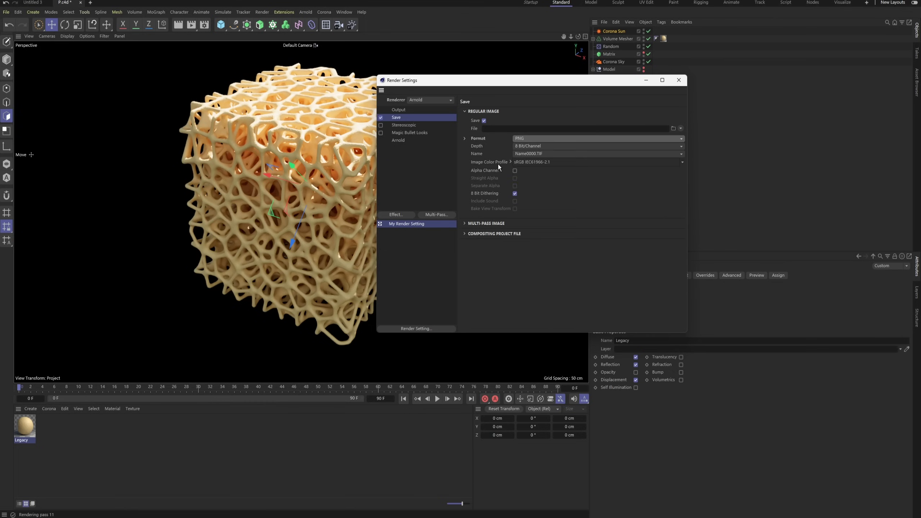
left_click(515, 171)
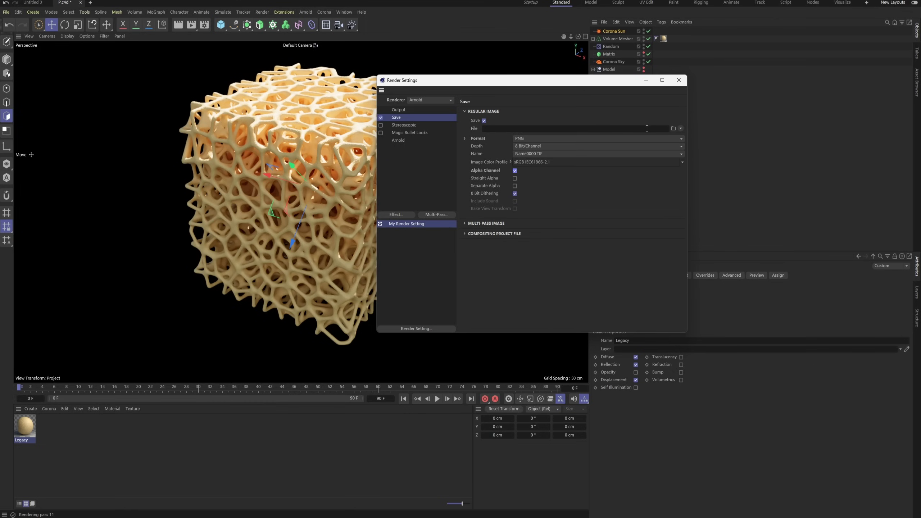
Switch the renderer to Corona with a 10-pass limit and Corona high quality denoising
left_click(428, 100)
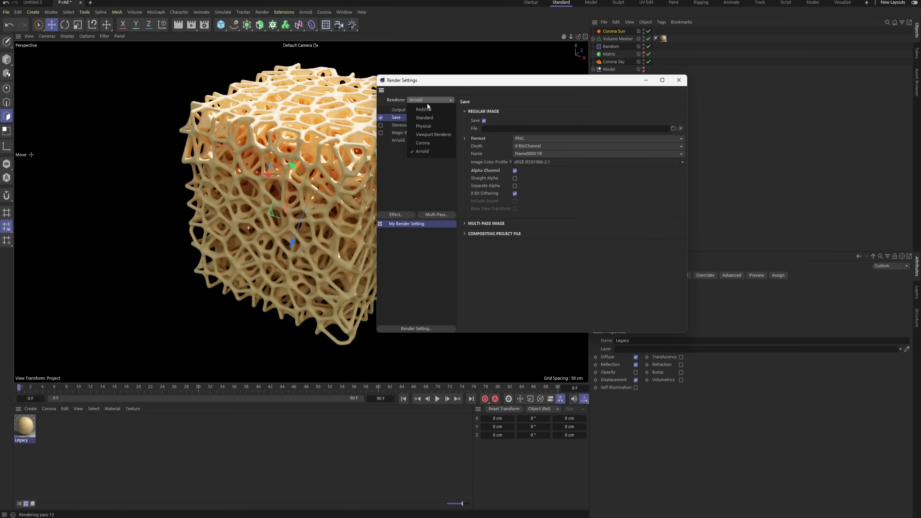
left_click(427, 147)
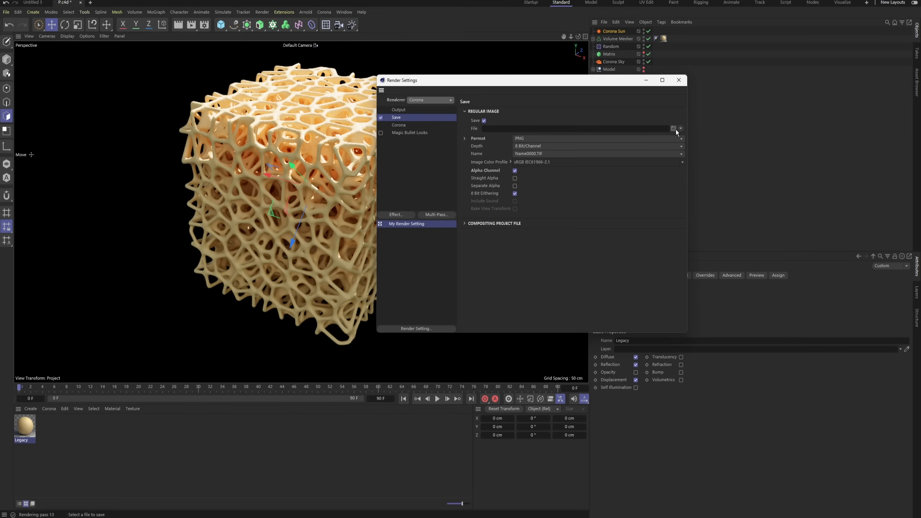
left_click(402, 126)
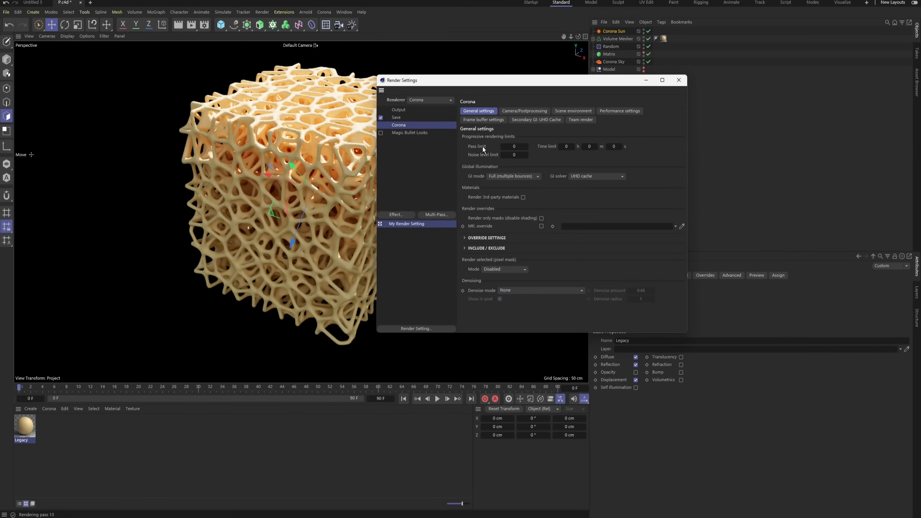
left_click(517, 147)
type("10")
key("Return")
left_click(510, 290)
left_click(525, 334)
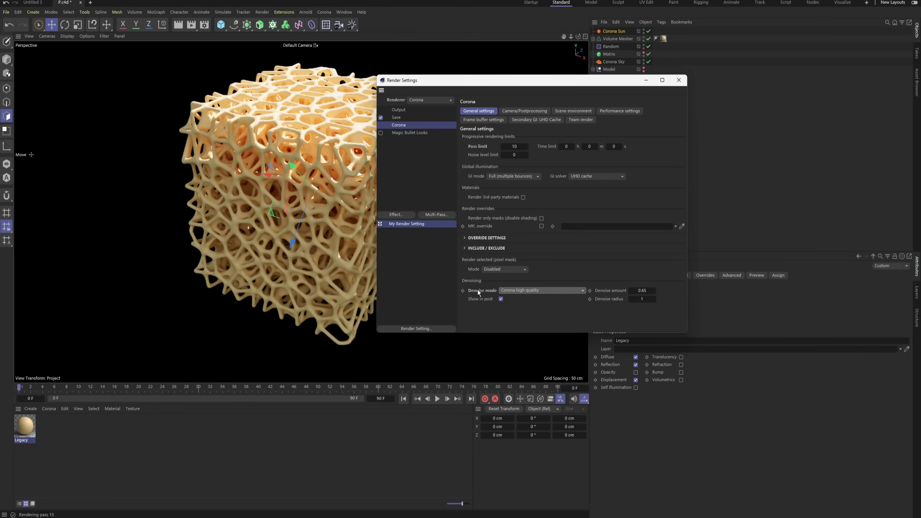
left_click(679, 80)
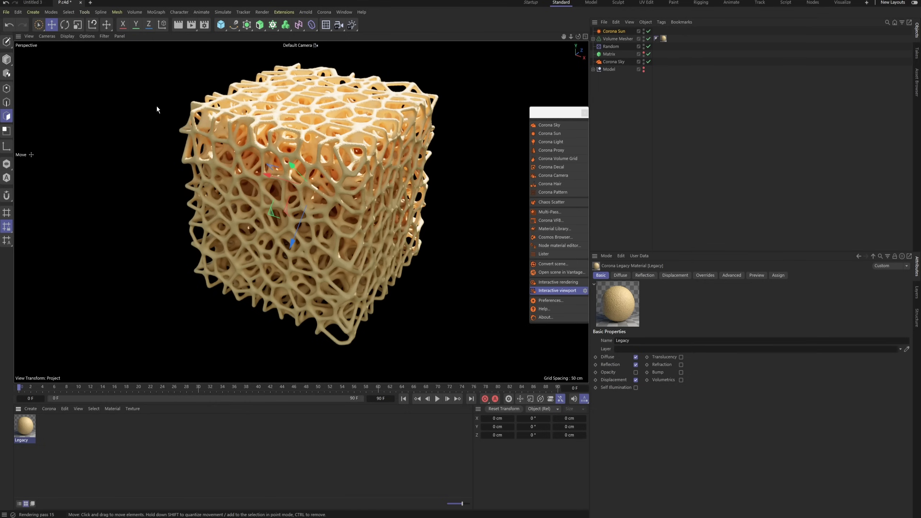